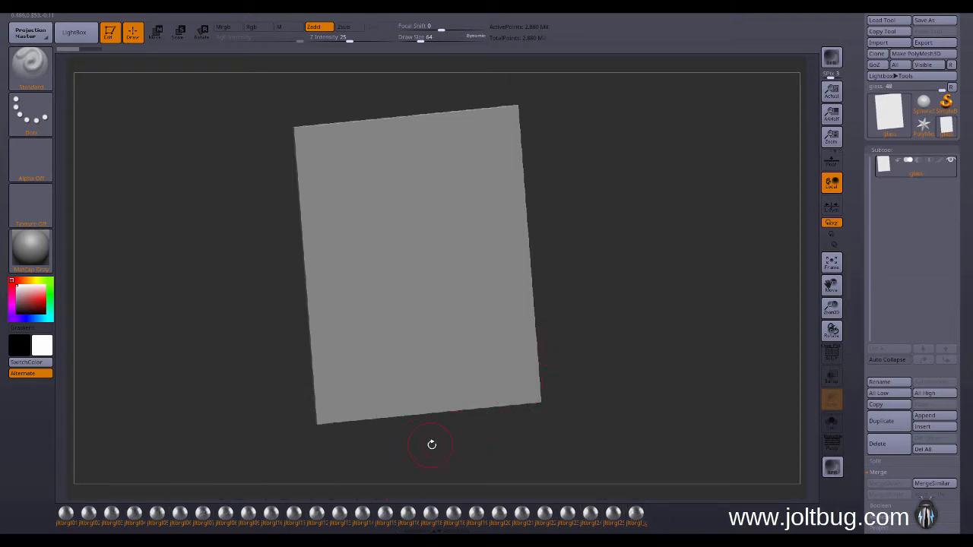
Examine the glass panel's geometry and its DynaMesh settings, including the resolution.
left_click_drag(587, 405, 603, 356)
left_click(936, 152)
left_click(890, 162)
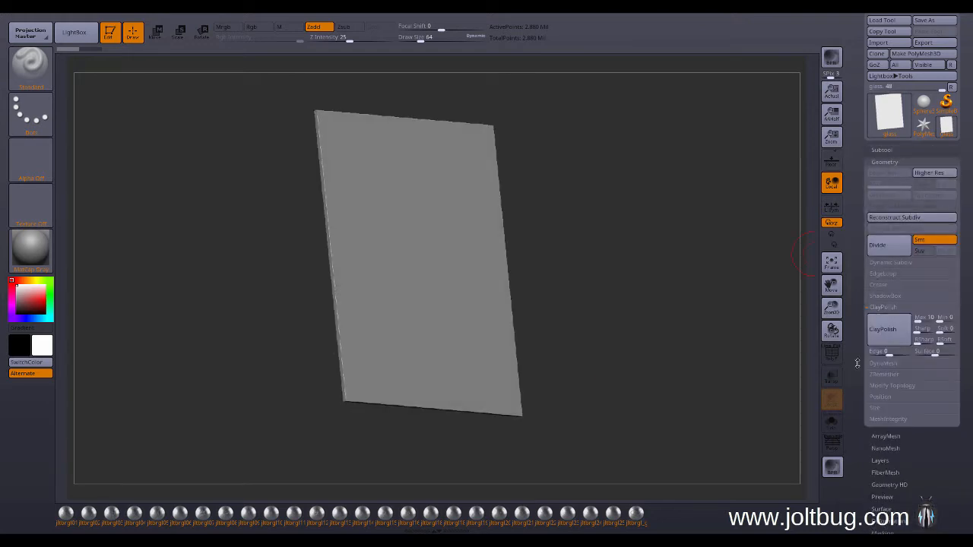
scroll(878, 335, "down", 1)
left_click(881, 334)
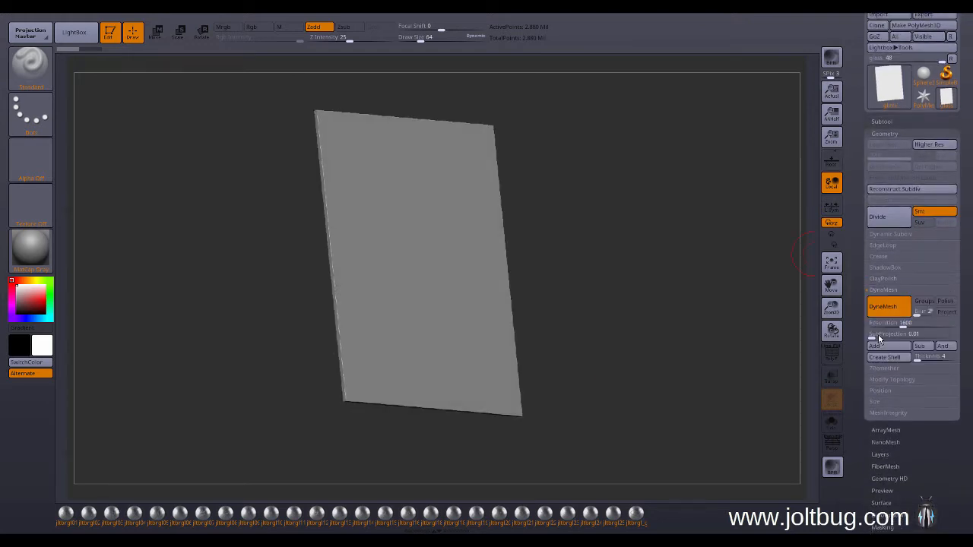
left_click(912, 322)
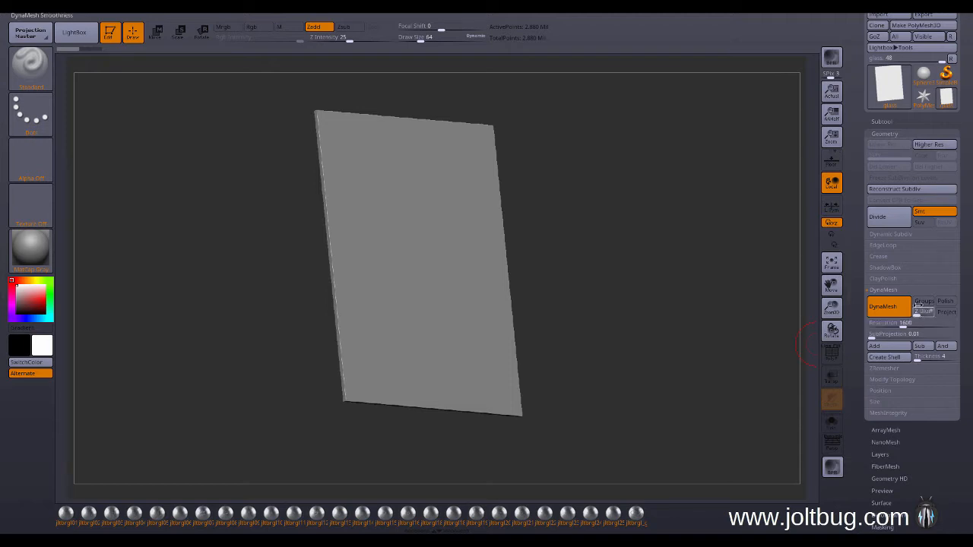
left_click(882, 122)
left_click_drag(578, 321, 471, 365)
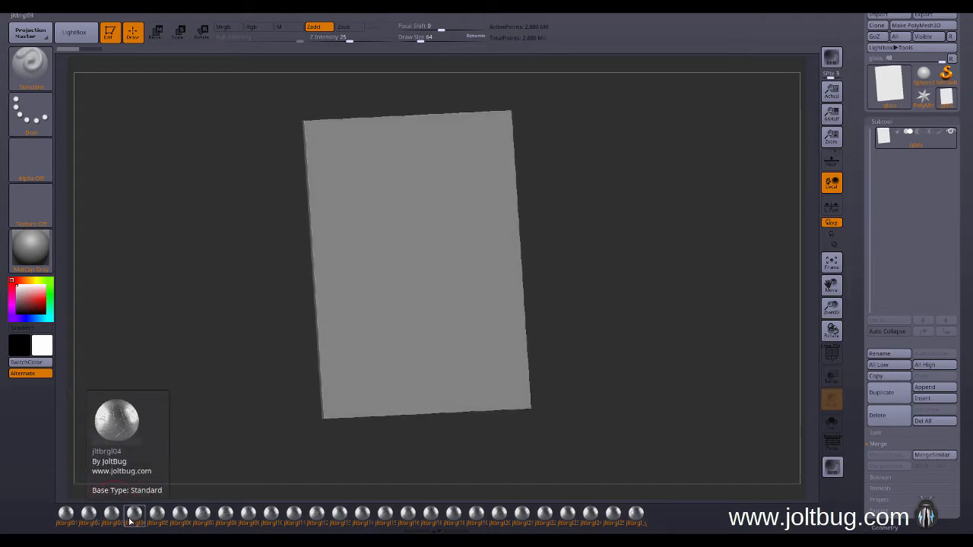
Test the crack brushes jltbrgl01, jltbrgl02 and jltbrgl08 on the glass panel, undoing the stamps.
mouse_move(70, 519)
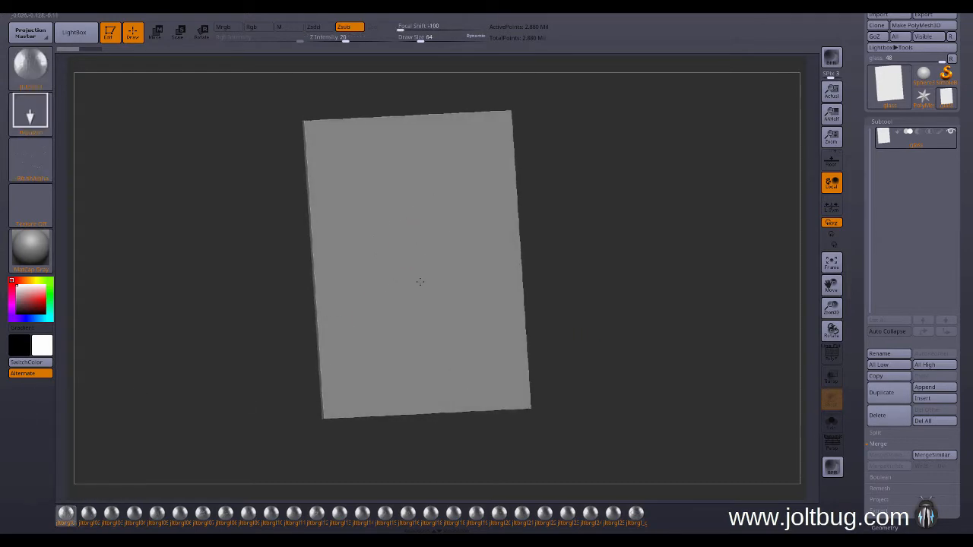
mouse_move(420, 279)
left_mouse_down()
mouse_move(425, 228)
mouse_move(486, 289)
mouse_move(311, 416)
left_mouse_up()
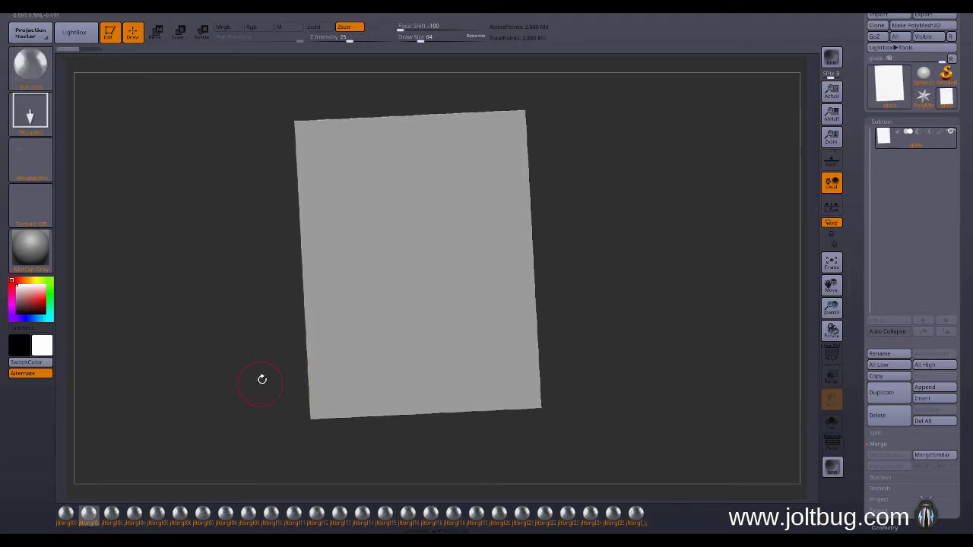
left_click_drag(261, 380, 277, 315)
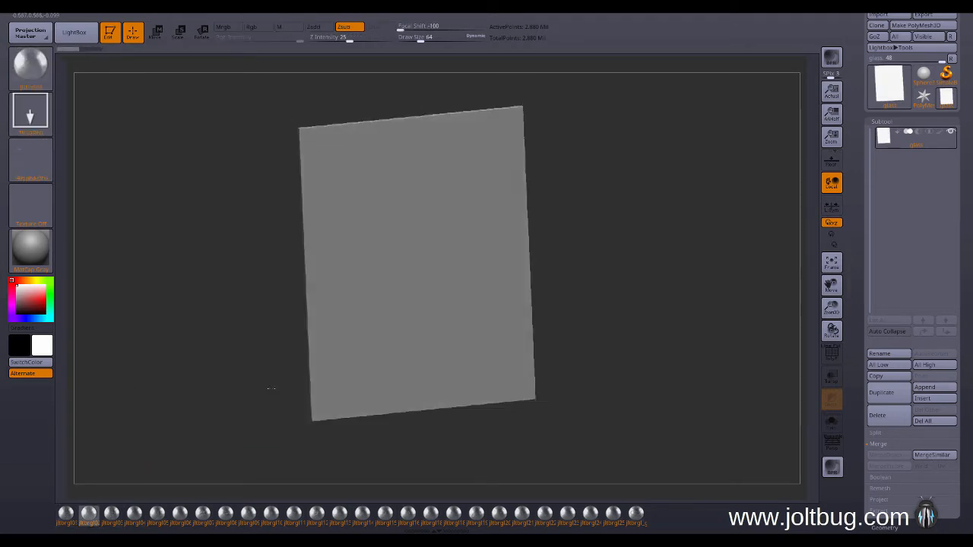
left_click(225, 515)
left_click_drag(447, 174, 542, 120)
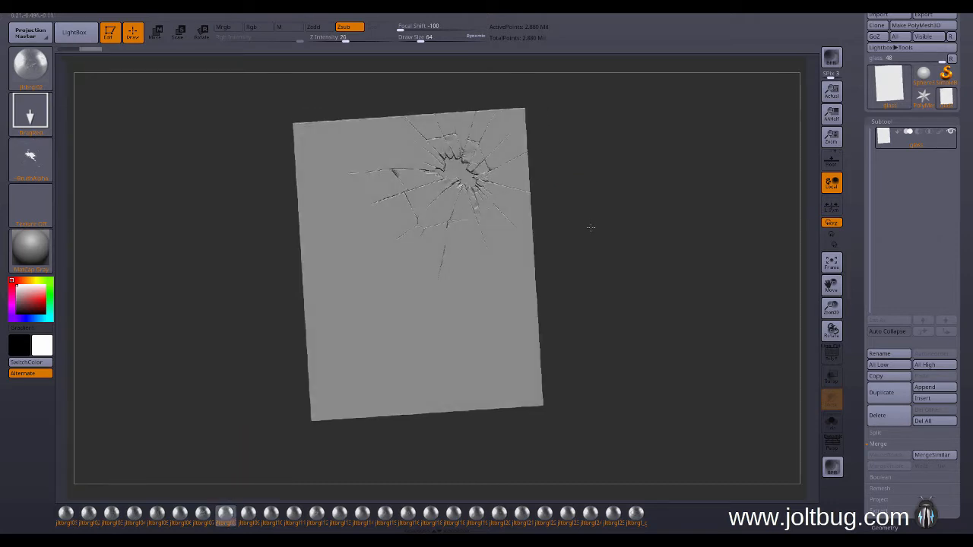
key("ctrl+z")
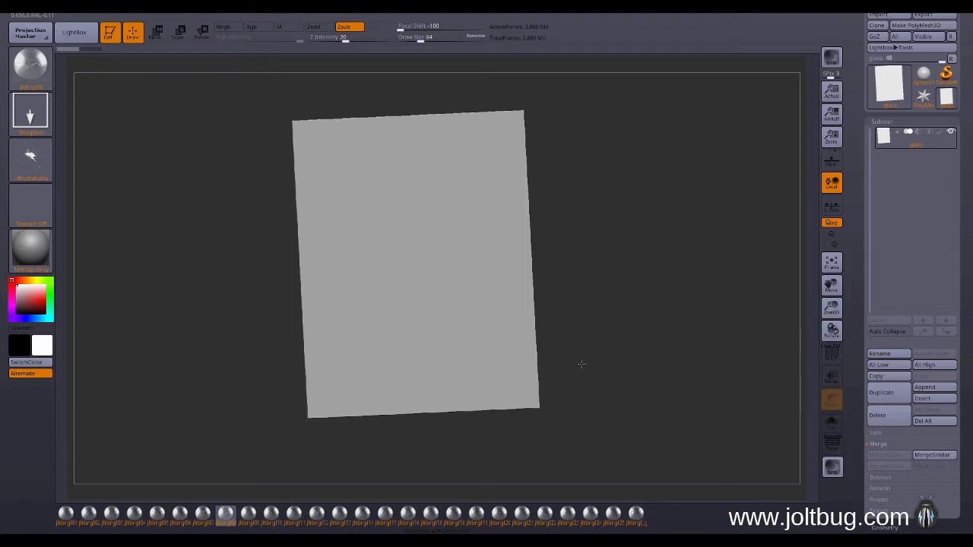
Apply the ReflectedMap2 standard material to the glass panel.
left_click_drag(582, 364, 581, 382, "alt")
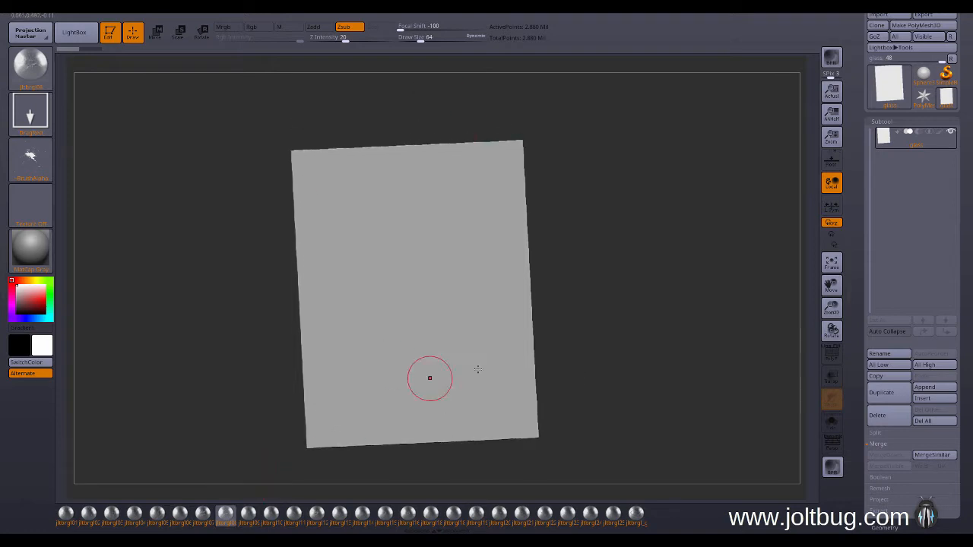
mouse_move(589, 298)
left_mouse_down()
mouse_move(603, 297)
mouse_move(595, 278)
mouse_move(582, 300)
left_mouse_up()
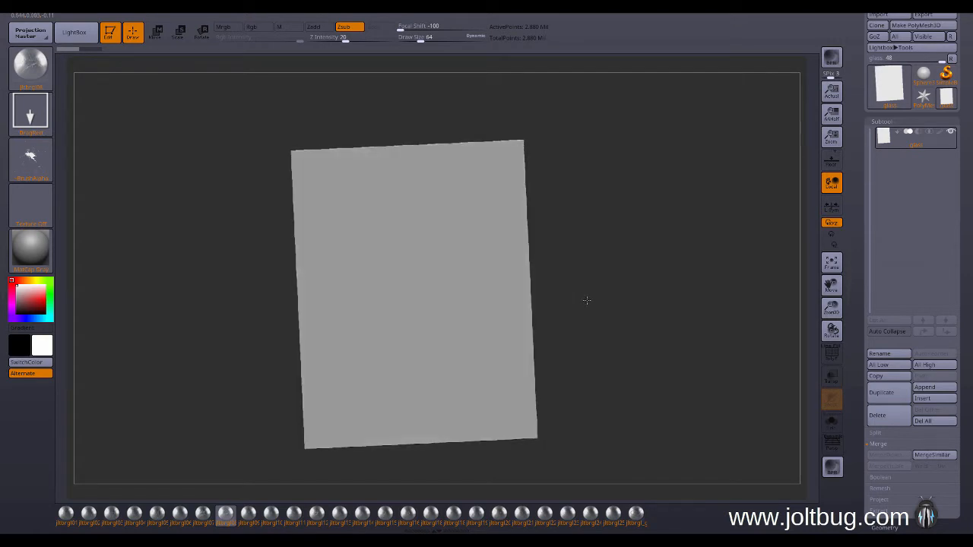
left_click(31, 247)
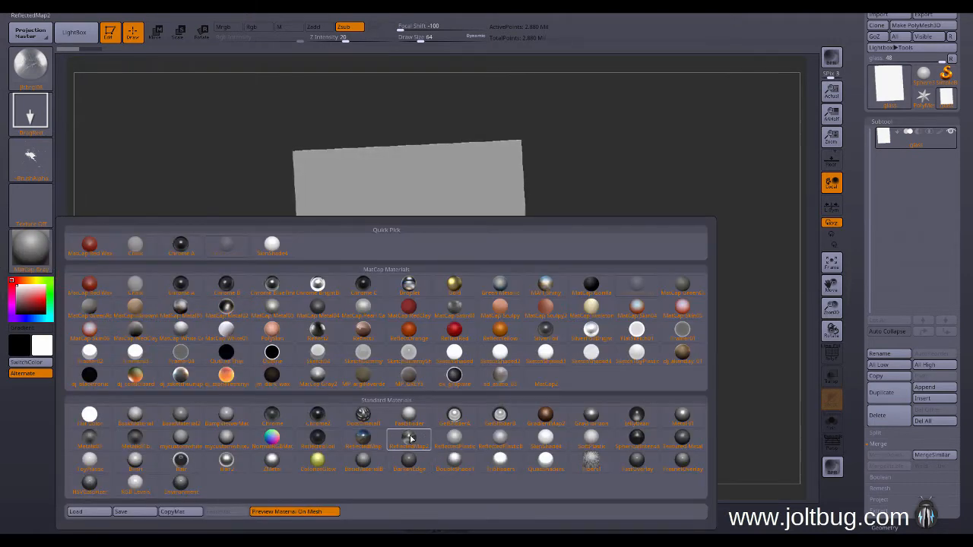
left_click(409, 439)
Switch the panel to the ReflectedMap material and stamp a large shatter hole in its upper right area with jltbrgl08.
left_click(30, 247)
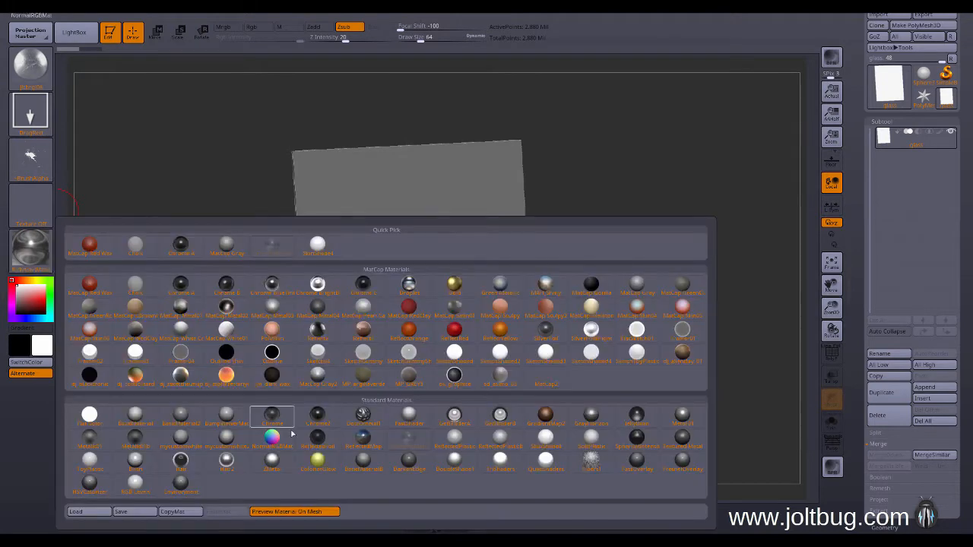
left_click(359, 438)
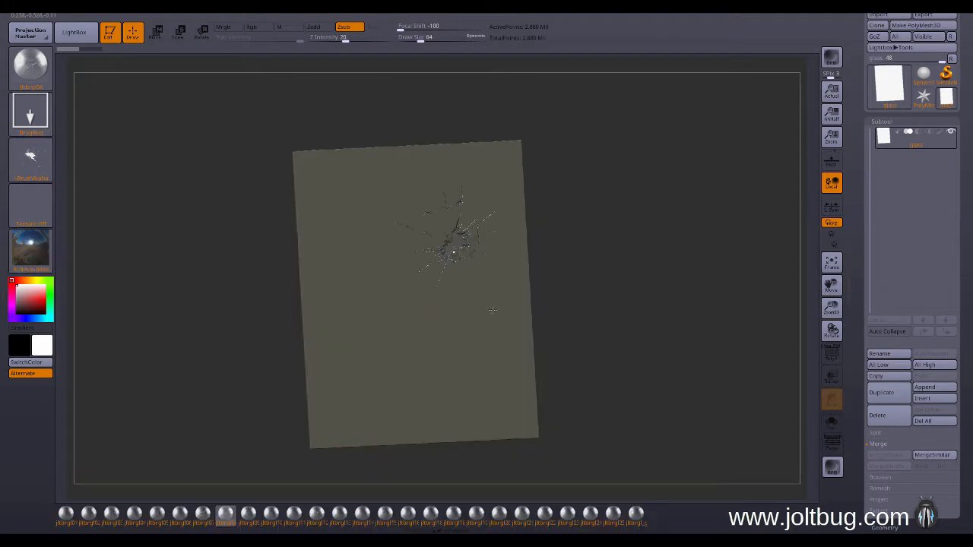
mouse_move(730, 166)
left_mouse_down()
mouse_move(699, 144)
mouse_move(687, 167)
mouse_move(694, 161)
left_mouse_up()
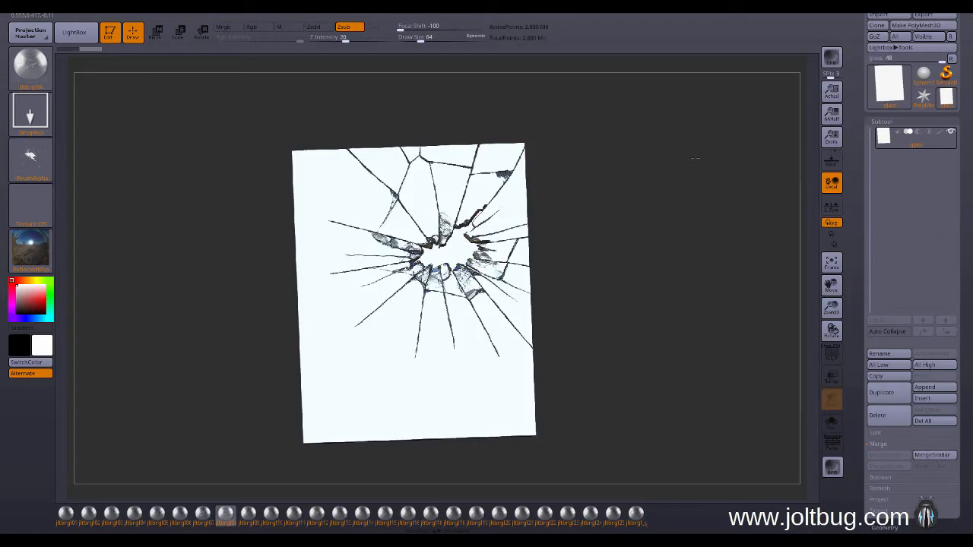
Return the panel to the ReflectedMap2 material and undo the large shatter stamp.
left_click(30, 243)
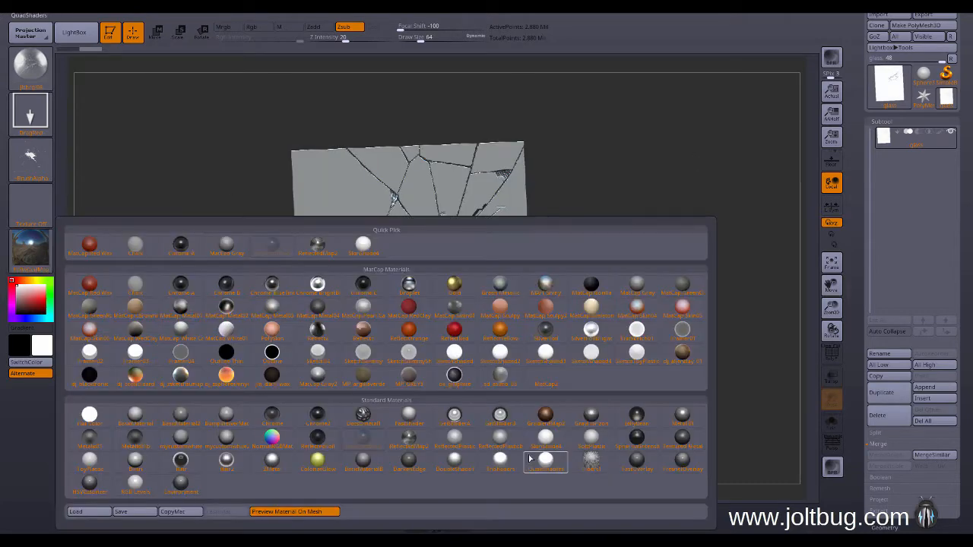
left_click(382, 440)
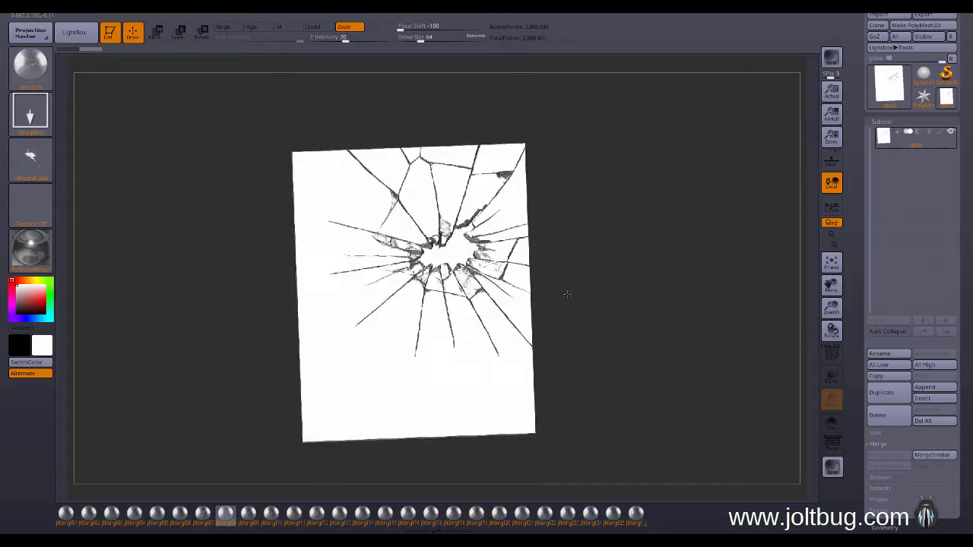
mouse_move(567, 294)
left_mouse_down()
mouse_move(571, 326)
mouse_move(584, 286)
mouse_move(568, 314)
mouse_move(586, 315)
mouse_move(576, 319)
left_mouse_up()
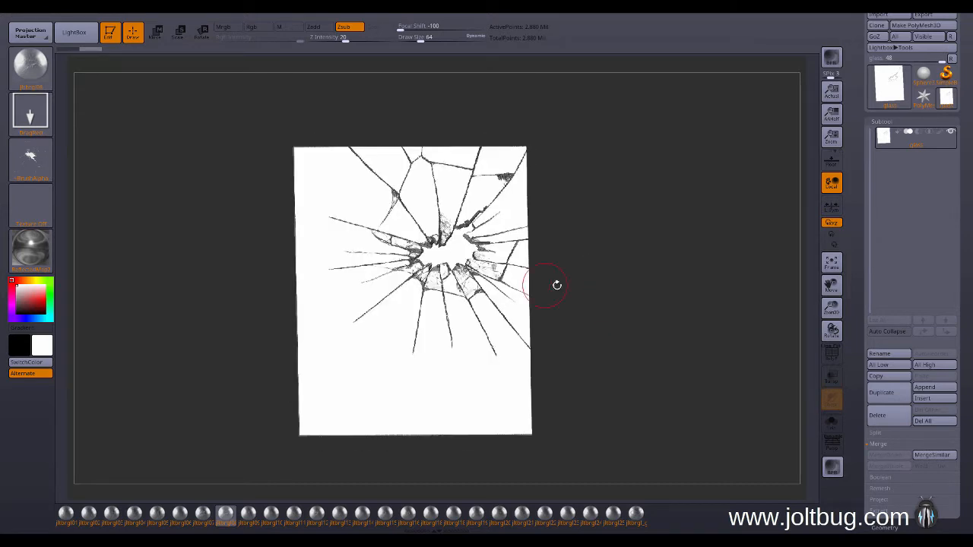
key("ctrl+z")
Test the jltbrgl13 crack brush on the panel with a small stamp at the upper left and a full-panel stamp, undoing each.
left_click(337, 518)
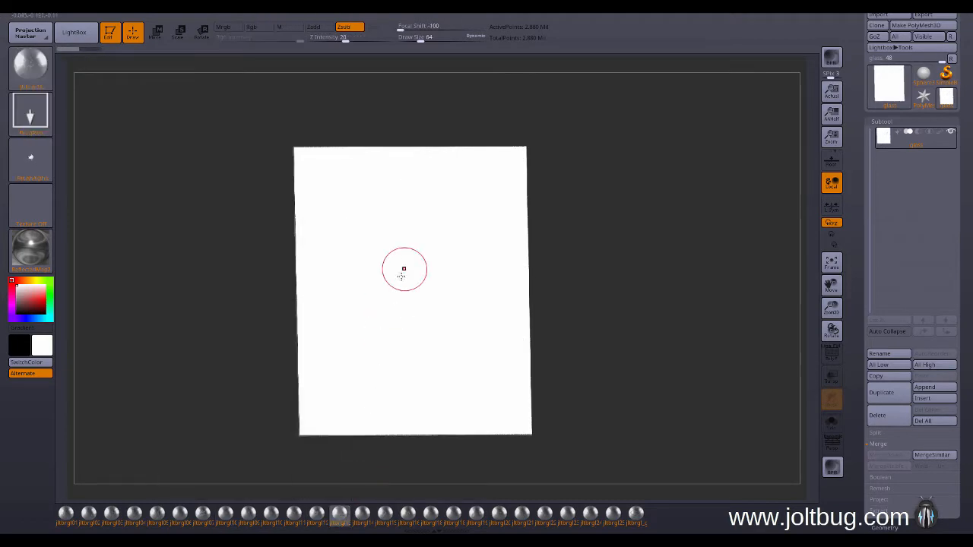
mouse_move(559, 341)
left_mouse_down()
mouse_move(558, 350)
mouse_move(563, 338)
mouse_move(545, 312)
mouse_move(559, 337)
left_mouse_up()
key("ctrl+z")
left_click_drag(370, 204, 378, 268)
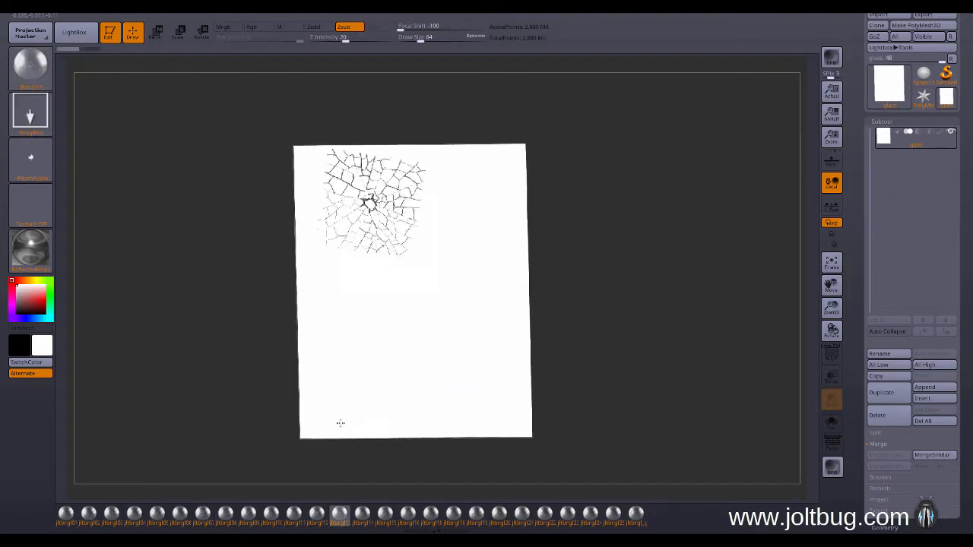
key("ctrl+z")
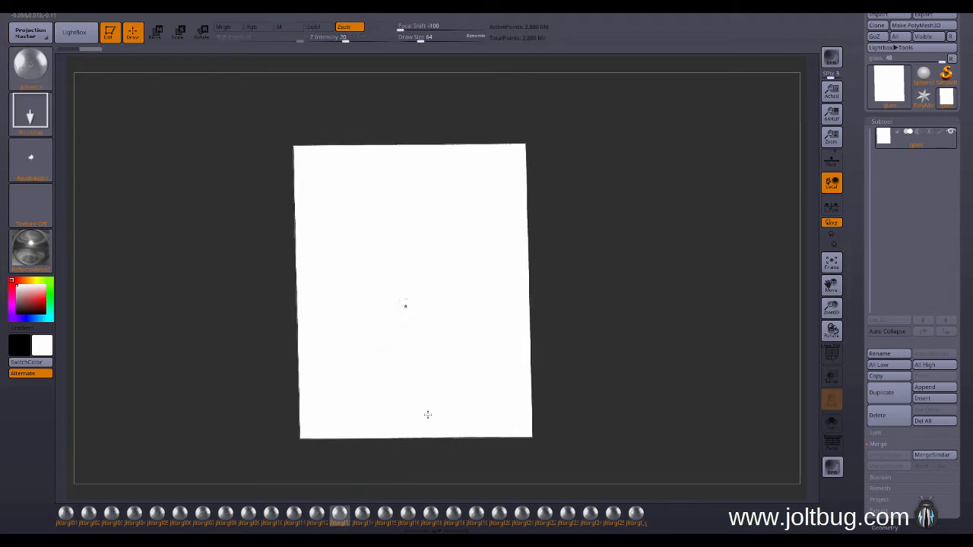
left_click_drag(404, 304, 403, 532)
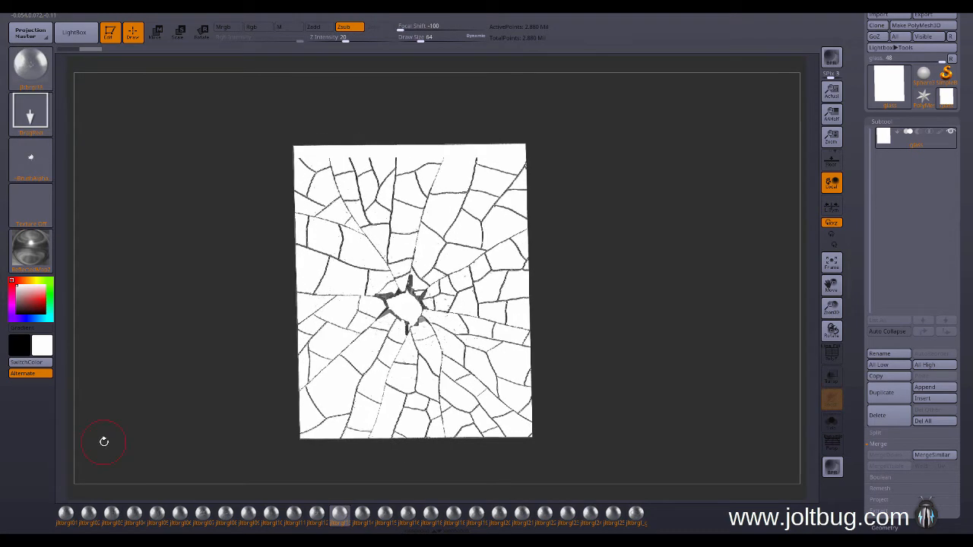
key("ctrl+z")
Test the jltbrgl14 brush with a dense radial crack right of the panel's centre, undoing the stamp.
left_click(362, 513)
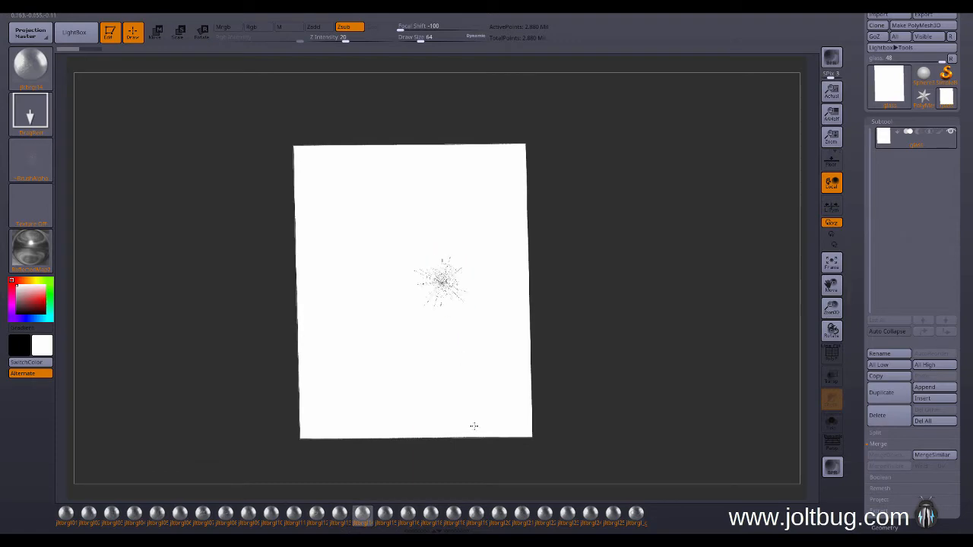
left_click_drag(473, 425, 436, 327)
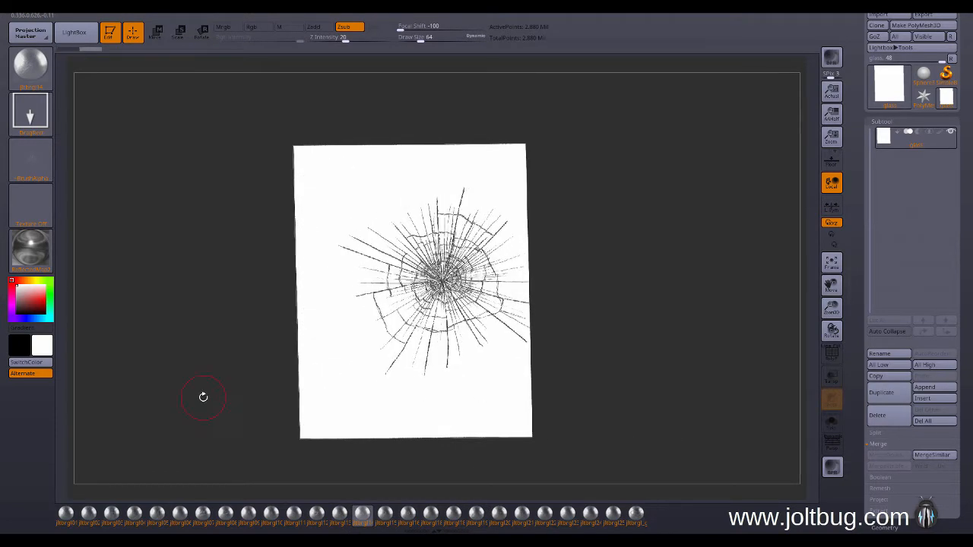
mouse_move(203, 397)
left_mouse_down()
mouse_move(213, 385)
mouse_move(209, 400)
mouse_move(206, 362)
mouse_move(140, 362)
left_mouse_up()
key("ctrl+z")
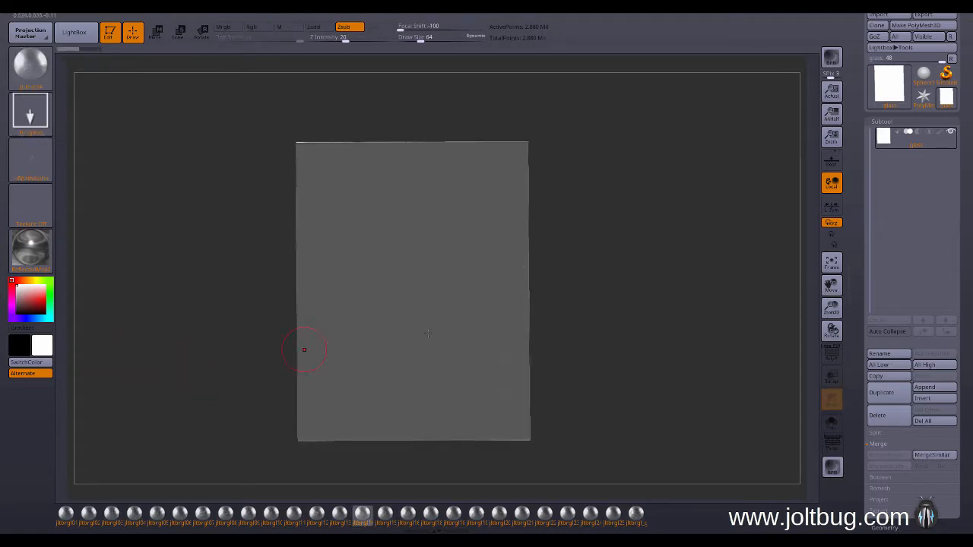
Examine the glass panel from different angles and undo the test crack stamps made on it.
left_click_drag(616, 266, 578, 293, "alt")
left_click_drag(206, 194, 195, 199)
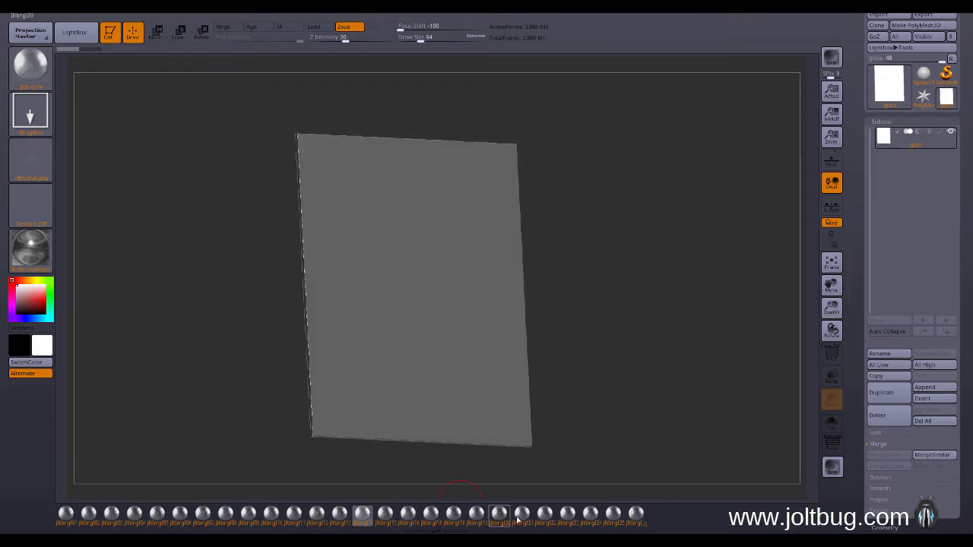
mouse_move(574, 363)
left_mouse_down()
mouse_move(604, 373)
mouse_move(610, 363)
mouse_move(599, 372)
left_mouse_up()
key("ctrl+z")
key("ctrl+z")
key("ctrl+z")
key("ctrl+z")
key("ctrl+z")
key("ctrl+z")
Test the jltbrgl21 crack-network brush and the triple bullet-hole brush jltbrgl19 on the panel, undoing the stamps.
left_click(524, 518)
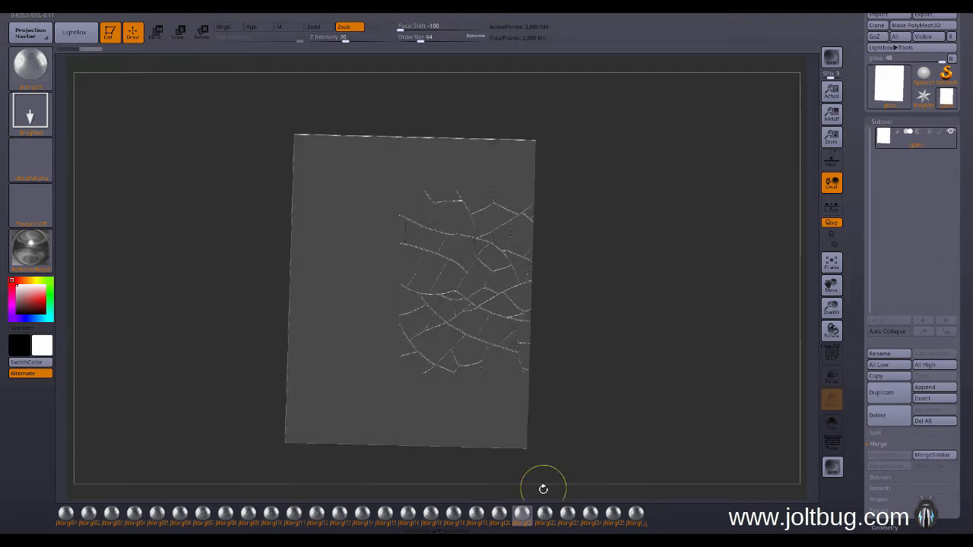
left_click(476, 515)
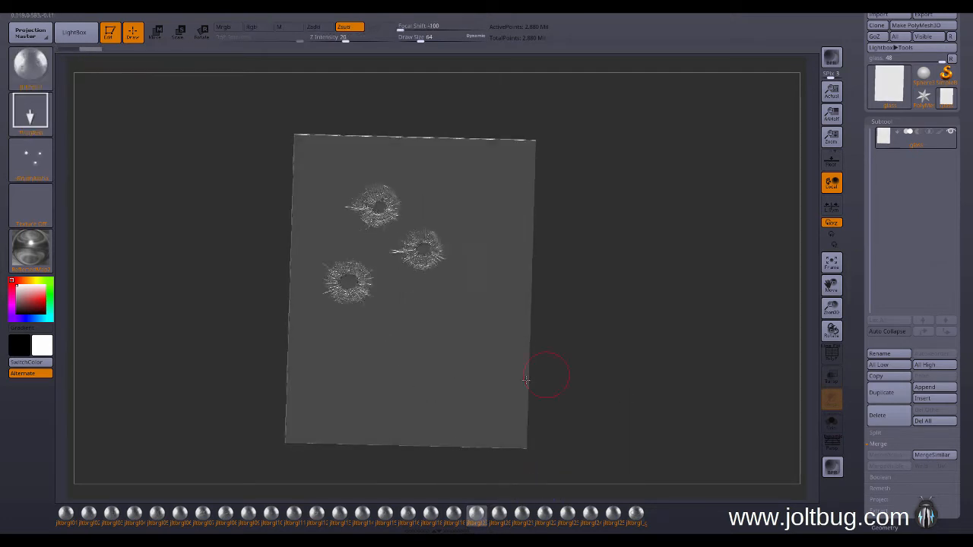
mouse_move(597, 331)
left_mouse_down()
mouse_move(605, 320)
mouse_move(614, 326)
left_mouse_up()
key("ctrl+z")
key("ctrl+z")
key("ctrl+z")
Stamp three bullet holes with long spreading cracks across the panel and preview them with the ReflectedMap material.
left_click(433, 515)
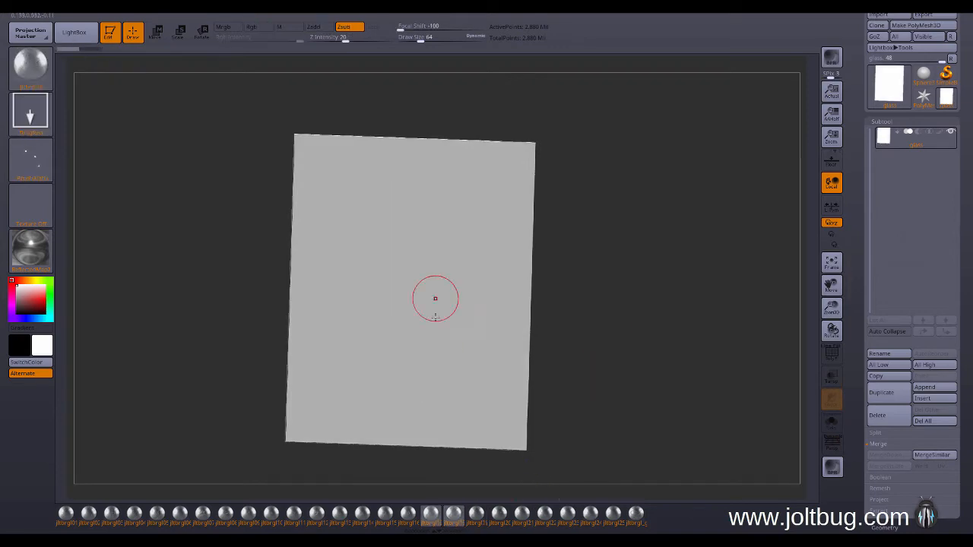
mouse_move(586, 250)
left_mouse_down()
mouse_move(645, 285)
mouse_move(633, 282)
mouse_move(628, 261)
mouse_move(644, 260)
mouse_move(628, 269)
left_mouse_up()
left_click(31, 250)
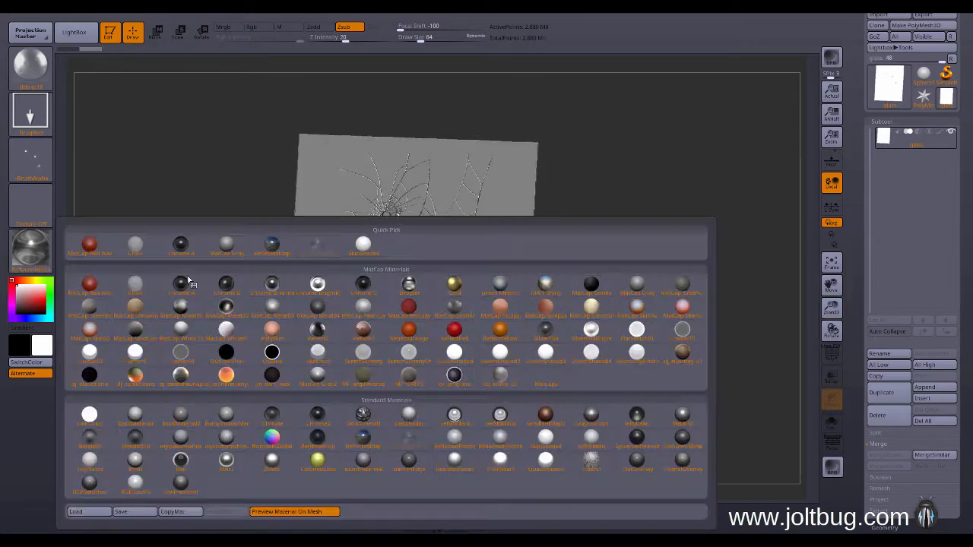
left_click(364, 441)
left_click_drag(622, 320, 617, 306)
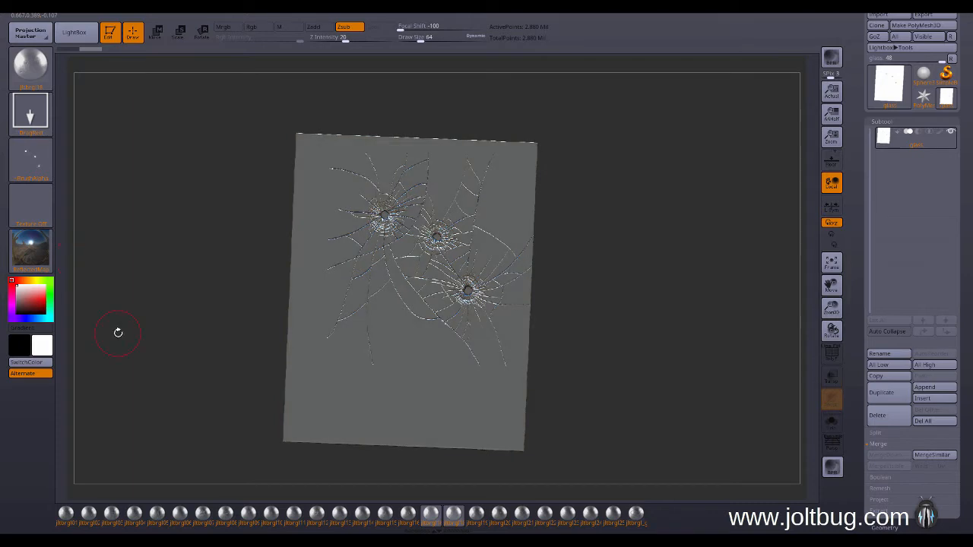
Switch back to the ReflectedMap2 material and test the jltbrgl10 crack brush at the panel's centre, undoing the stamp.
left_click(30, 249)
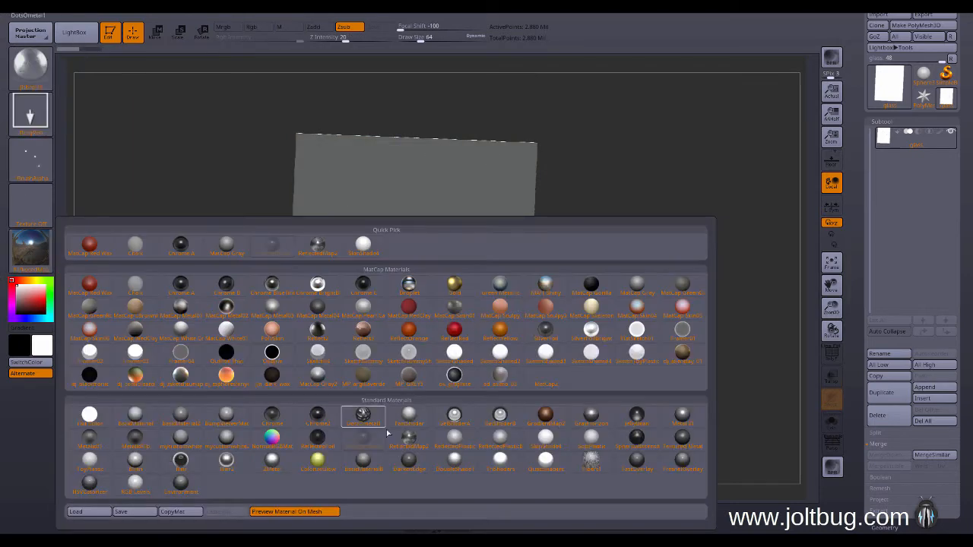
left_click(387, 433)
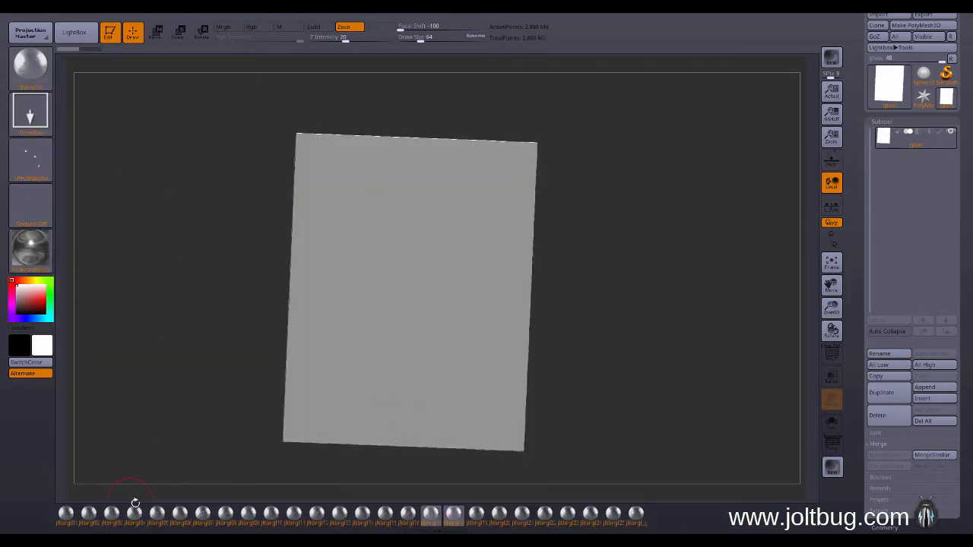
left_click(272, 517)
left_click_drag(427, 279, 457, 374)
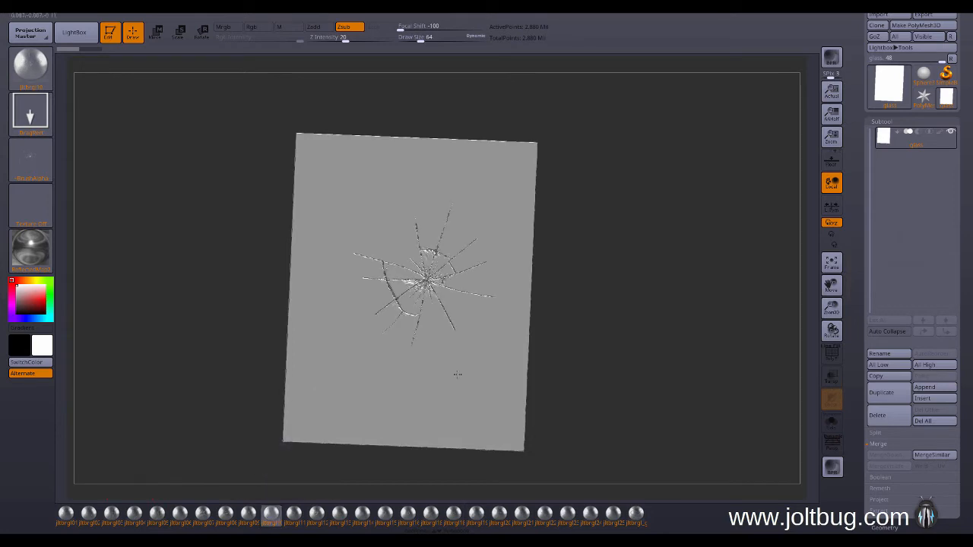
key("ctrl+z")
Stamp a dense radial crack on the panel's upper middle with the jltbrgl11 brush.
left_click(295, 512)
left_click_drag(429, 232, 487, 322)
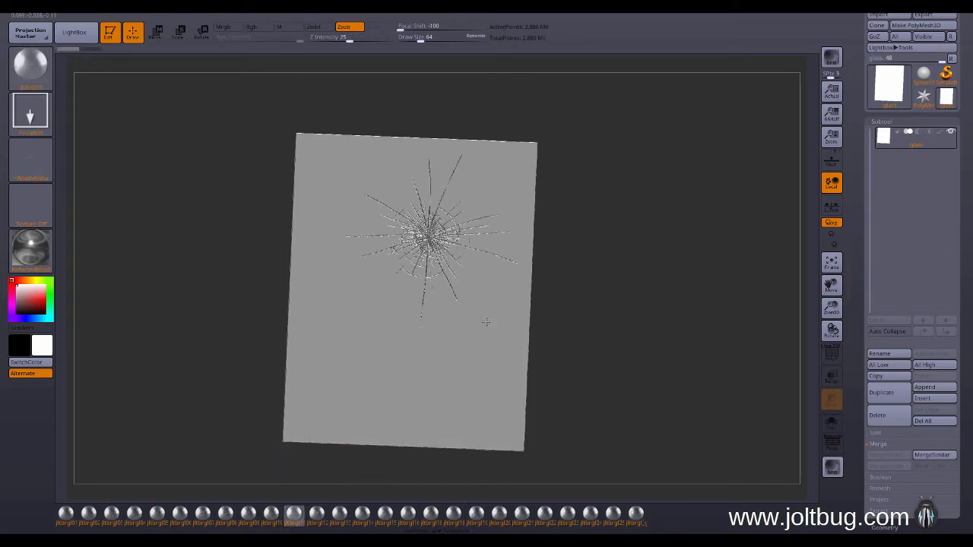
Undo the jltbrgl11 stamp, test the jltbrgl12 crack brush at the same spot on the panel and undo it too.
key("ctrl+z")
left_click(317, 514)
mouse_move(457, 234)
left_mouse_down()
mouse_move(517, 274)
mouse_move(559, 288)
mouse_move(601, 284)
left_mouse_up()
key("ctrl+z")
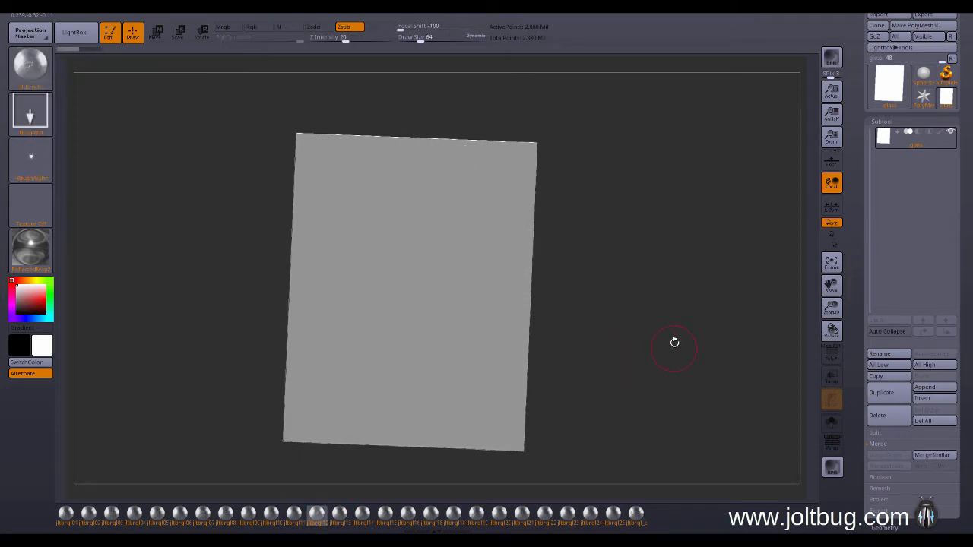
mouse_move(637, 337)
left_mouse_down()
mouse_move(639, 324)
mouse_move(644, 340)
mouse_move(716, 298)
left_mouse_up()
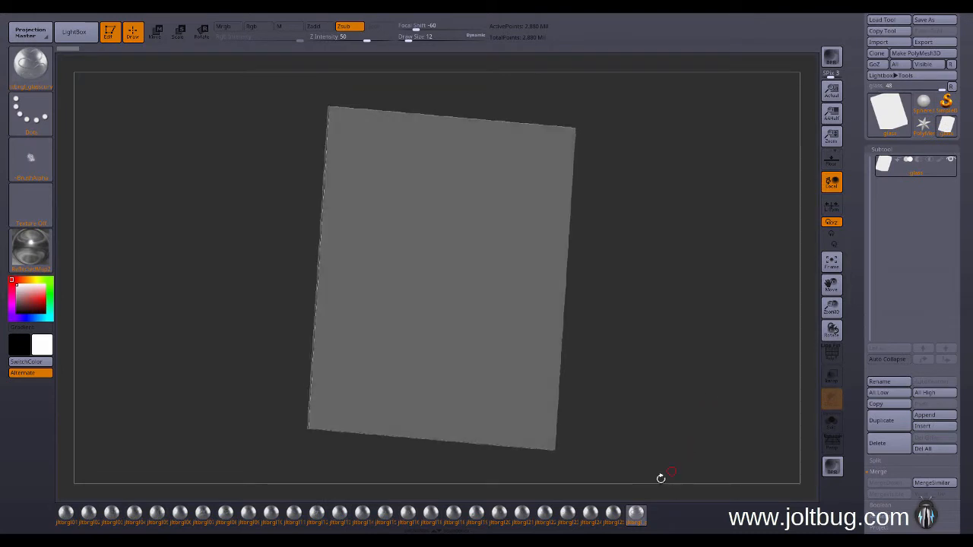
Test the freehand crack-line brush with several curved cracks across the panel's middle, undoing all of them.
left_click(643, 511)
left_click_drag(398, 247, 389, 248)
left_click_drag(523, 302, 532, 300)
left_click_drag(374, 301, 491, 309)
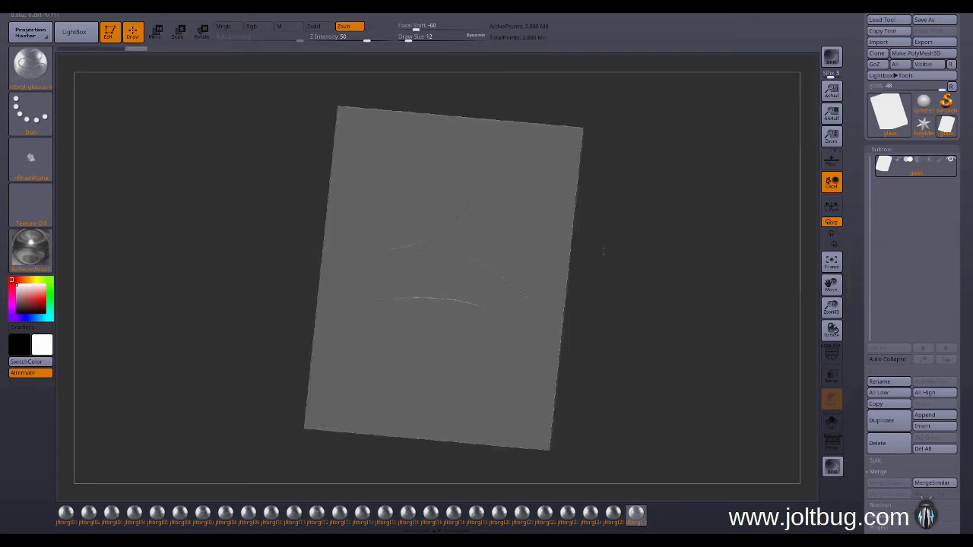
left_click_drag(628, 267, 626, 259)
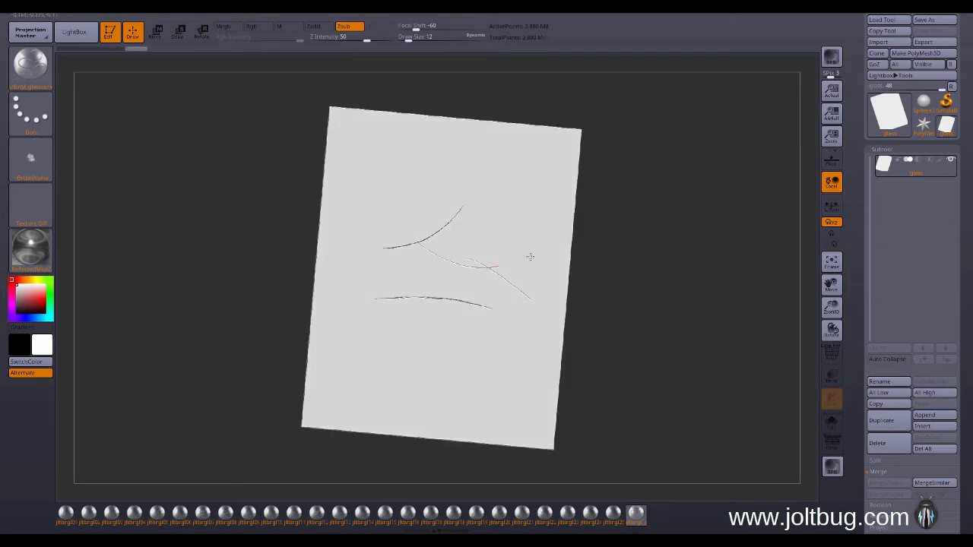
key("ctrl+z")
key("ctrl+z")
key("ctrl+z")
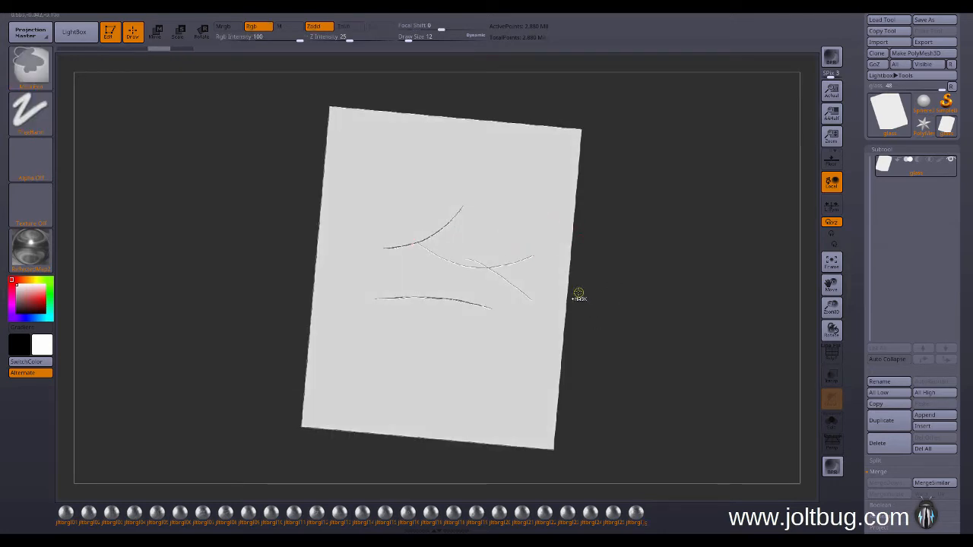
key("ctrl+z")
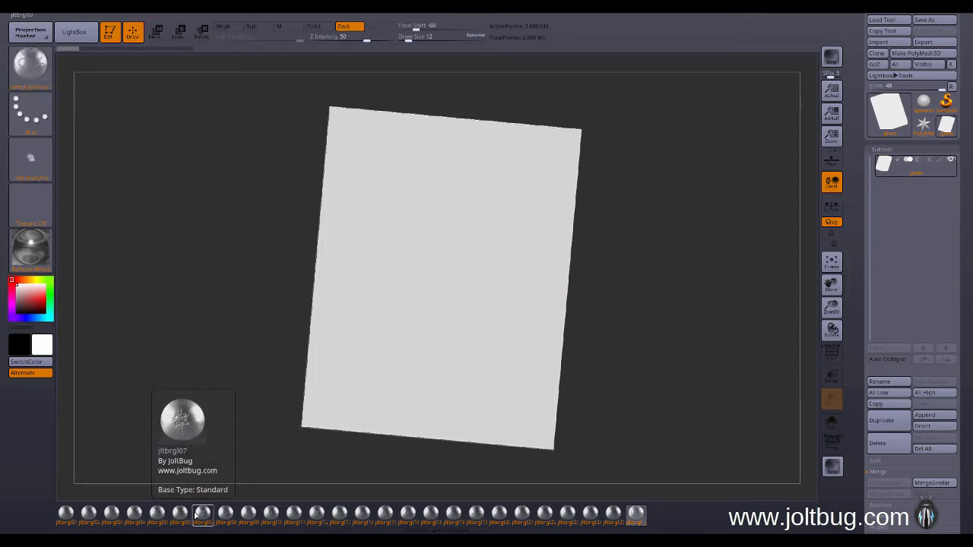
Test the jltbrgl07 impact brush near the panel's upper-right corner and undo the stamp.
left_click(198, 515)
mouse_move(522, 180)
left_mouse_down()
mouse_move(566, 255)
mouse_move(560, 266)
mouse_move(609, 270)
left_mouse_up()
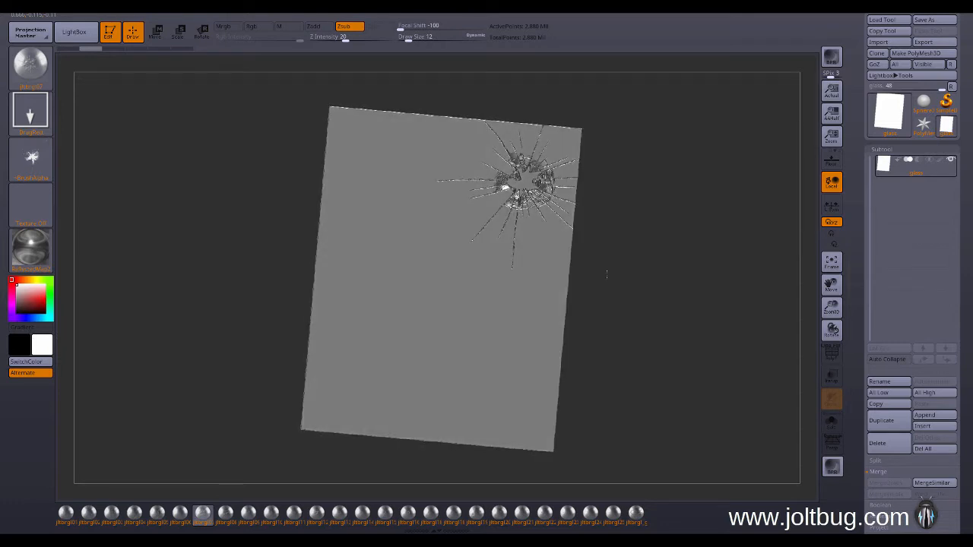
key("ctrl+z")
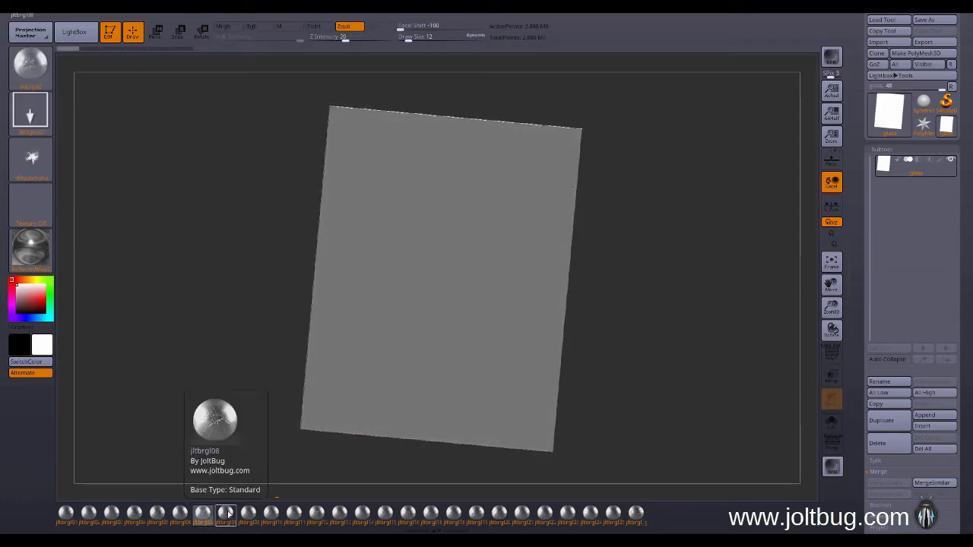
Stamp a jltbrgl08 broken hole with radiating cracks near the panel's upper-right corner, undoing the trial stamps.
left_click(225, 513)
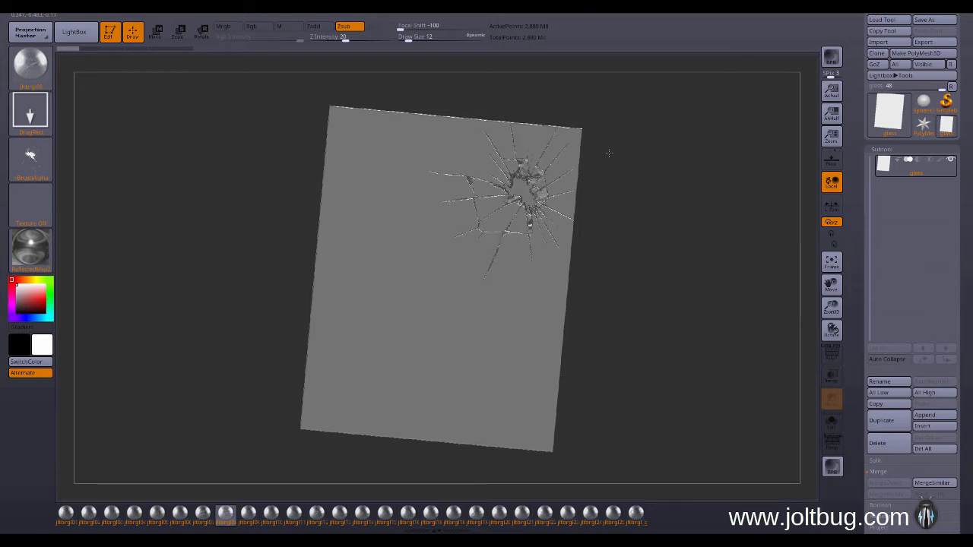
left_click_drag(663, 225, 640, 246)
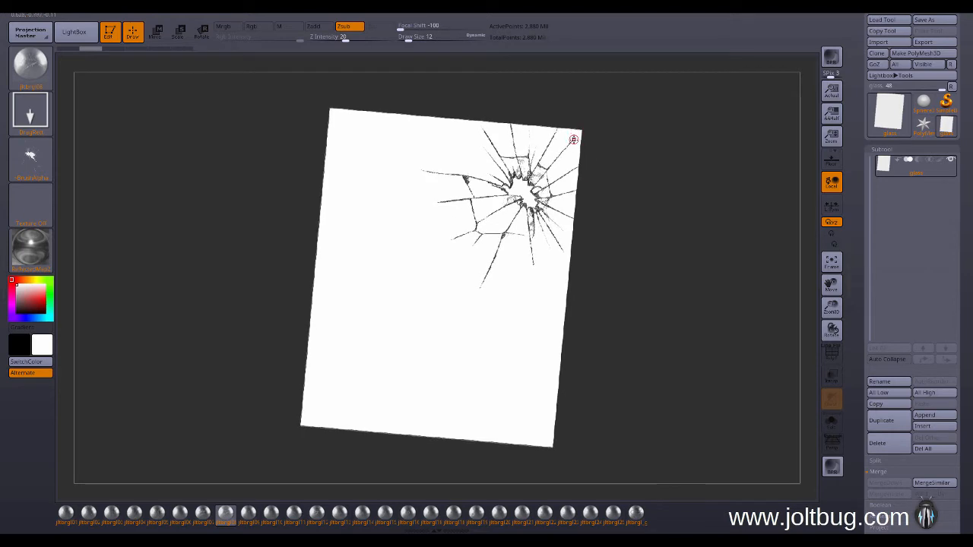
key("ctrl")
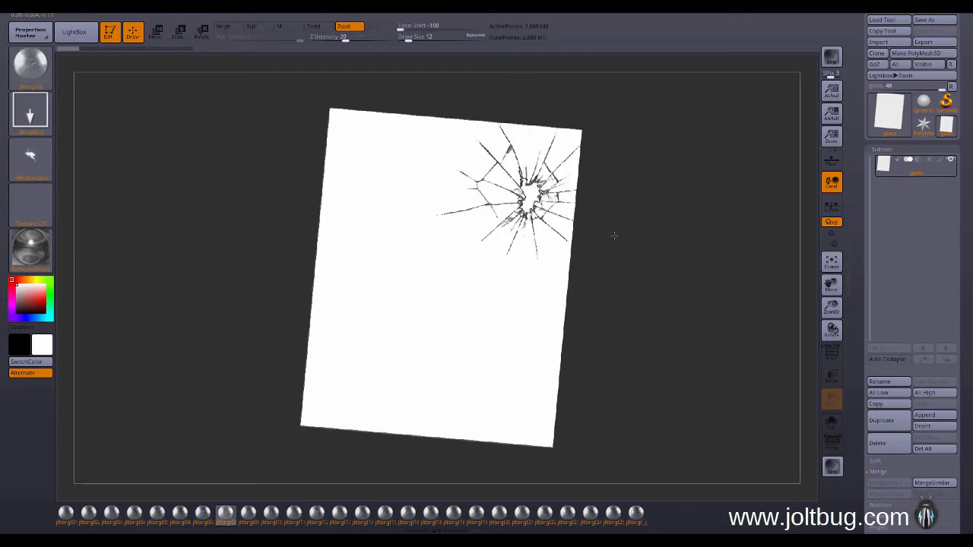
left_click_drag(614, 236, 609, 212)
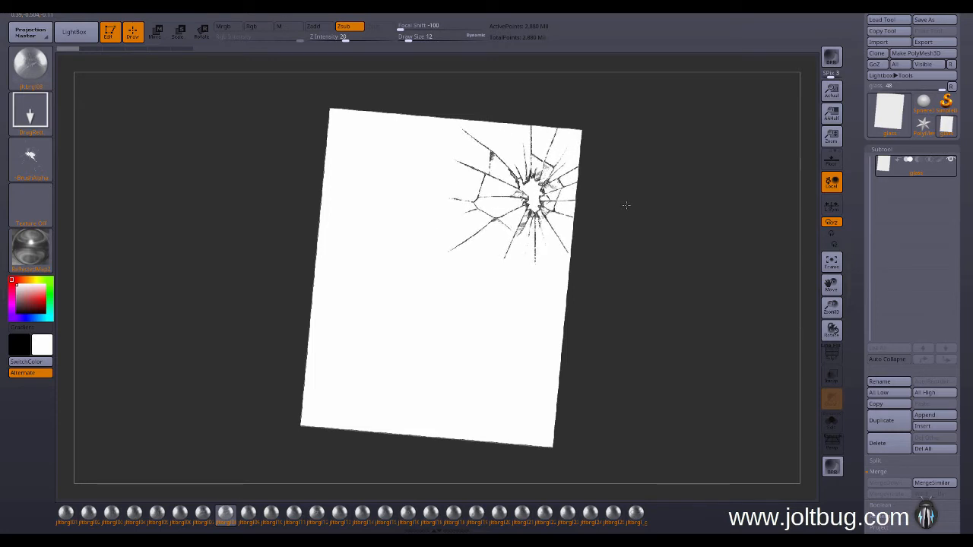
key("ctrl+z")
left_click_drag(502, 198, 609, 201)
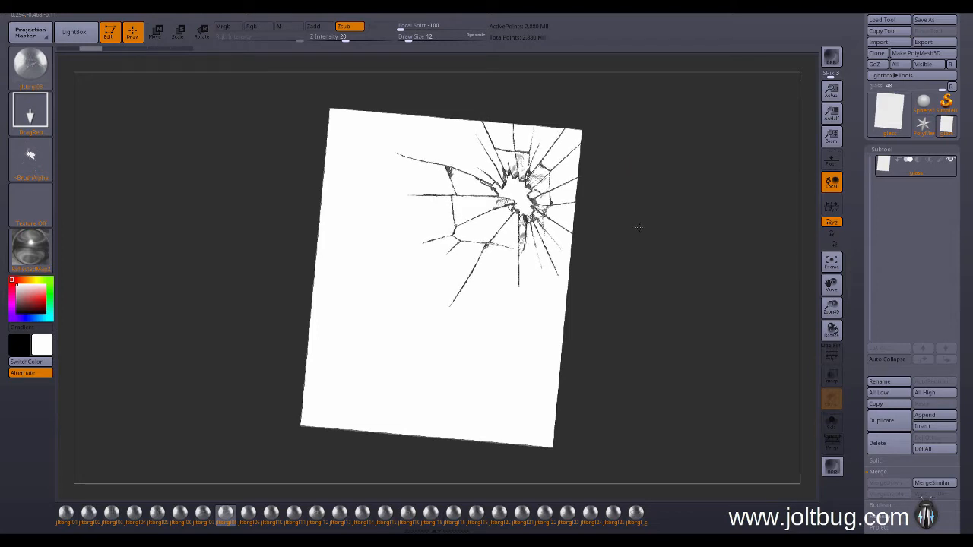
key("ctrl+z")
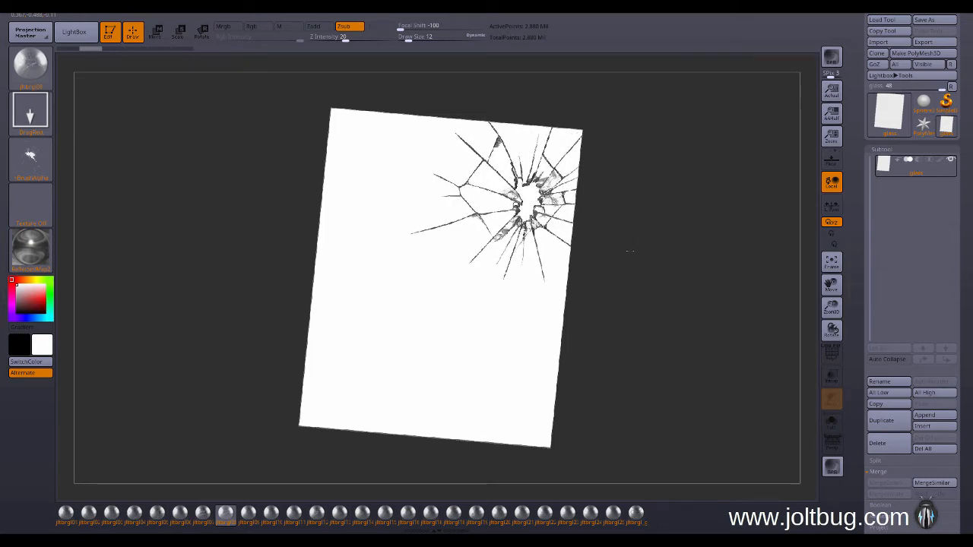
key("ctrl+z")
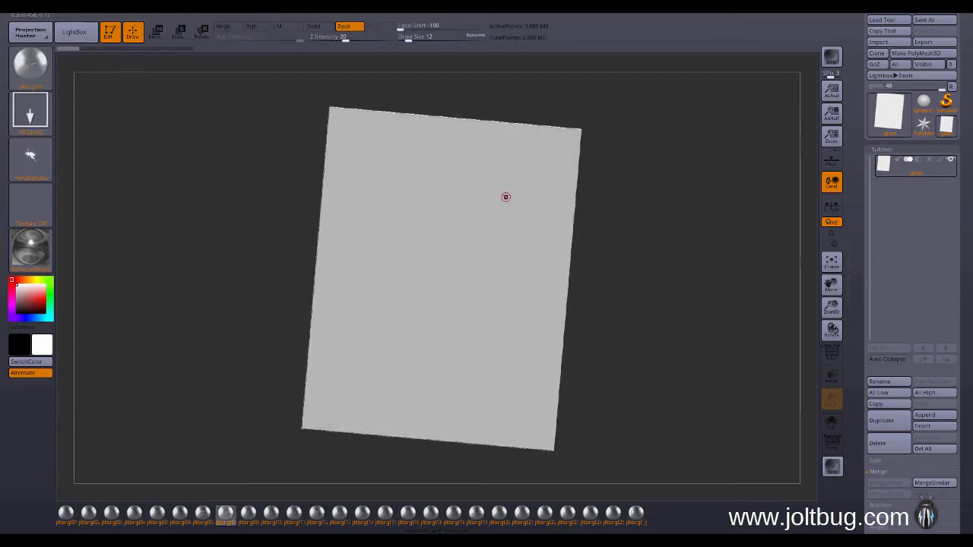
mouse_move(595, 251)
left_mouse_down()
mouse_move(629, 241)
mouse_move(625, 212)
left_mouse_up()
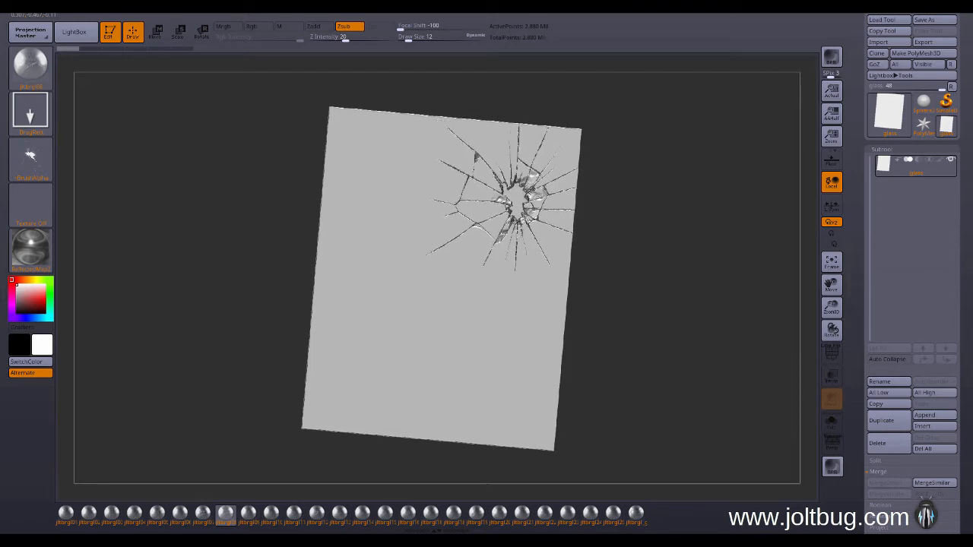
mouse_move(609, 216)
left_mouse_down()
mouse_move(636, 262)
mouse_move(636, 290)
mouse_move(643, 286)
left_mouse_up()
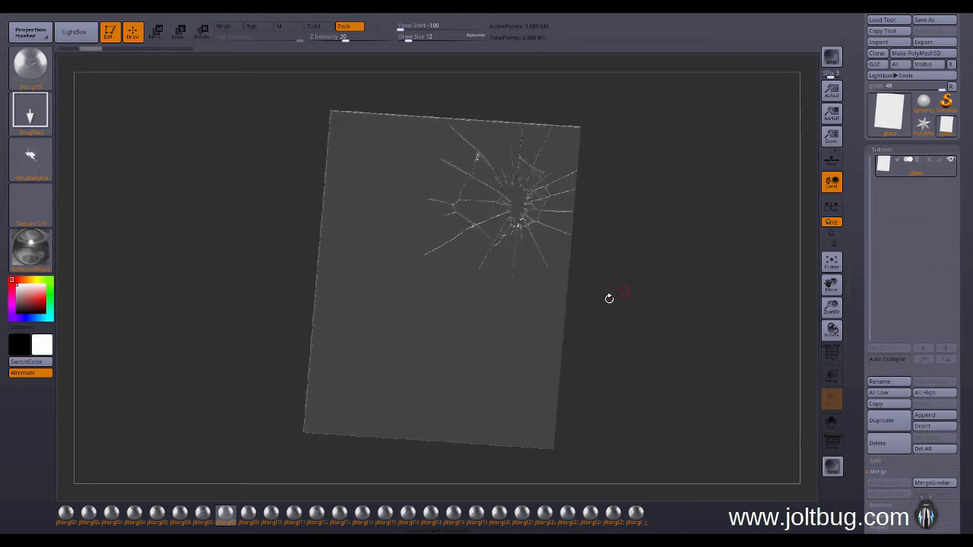
Extend two of the hole's left-hand cracks to the panel's left edge with the freehand crack-line brush.
left_click(635, 512)
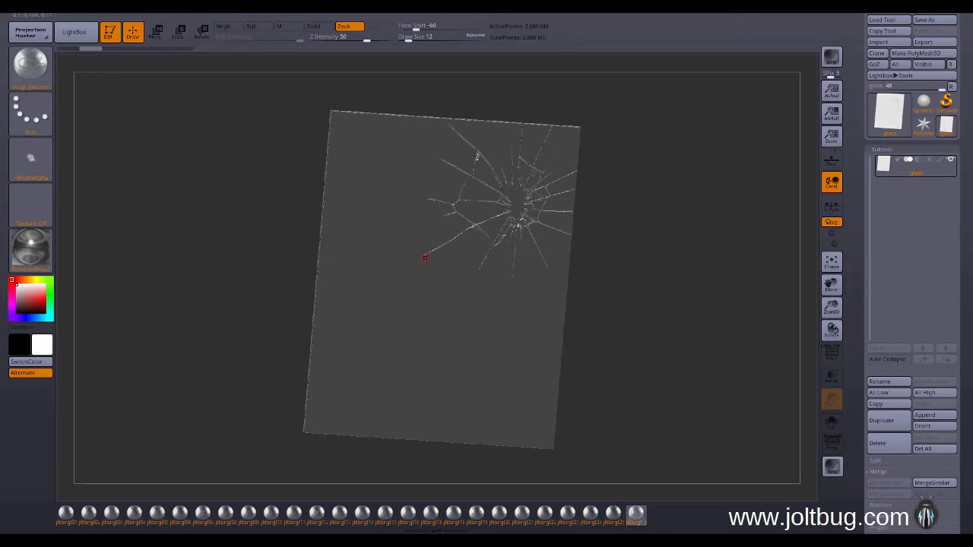
left_click_drag(416, 261, 218, 355)
left_click_drag(274, 324, 277, 297)
key("ctrl+z")
key("ctrl+z")
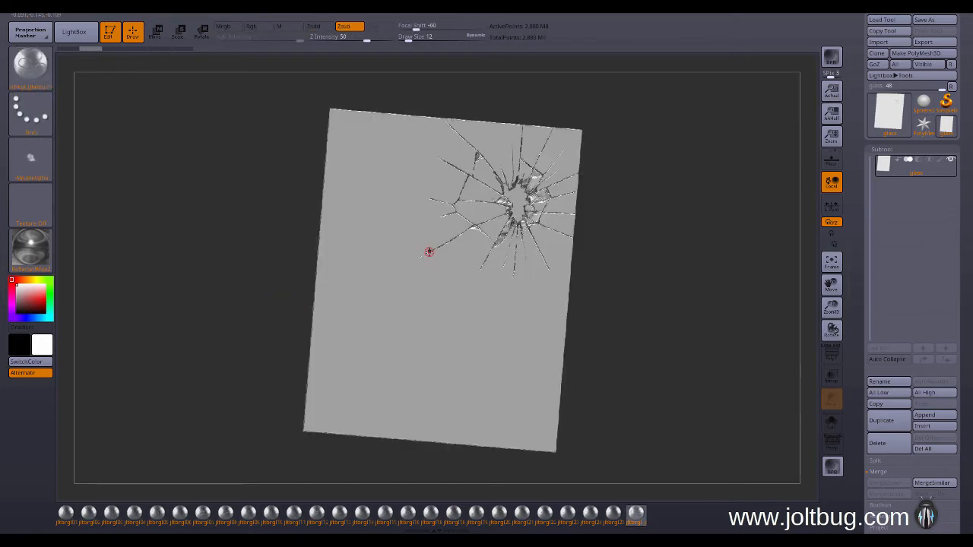
key("ctrl+shift+z")
left_click_drag(423, 198, 245, 198)
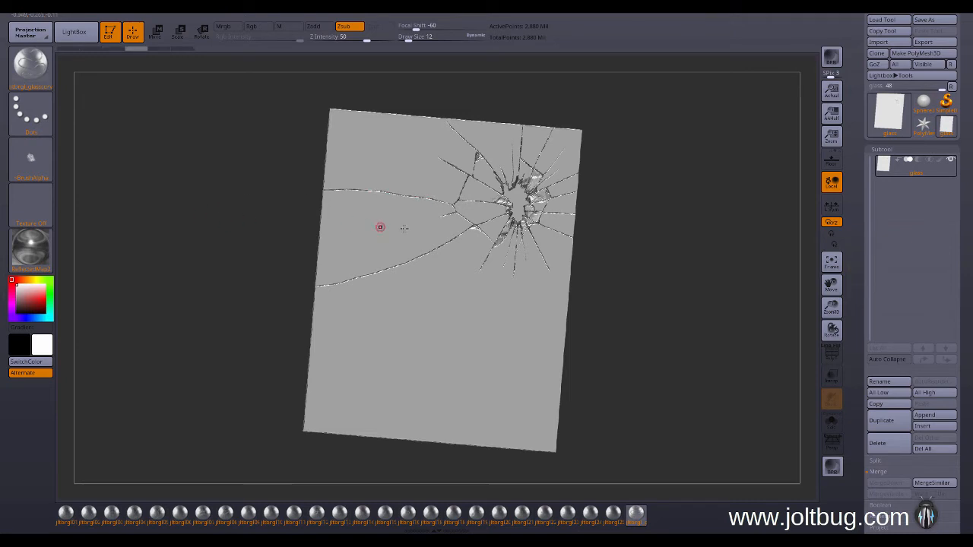
Lengthen the short middle crack and draw a curved crack linking the two long left-hand cracks, undoing misplaced strokes.
left_click_drag(422, 220, 413, 221)
left_click_drag(408, 263, 409, 264)
key("ctrl+z")
key("ctrl+z")
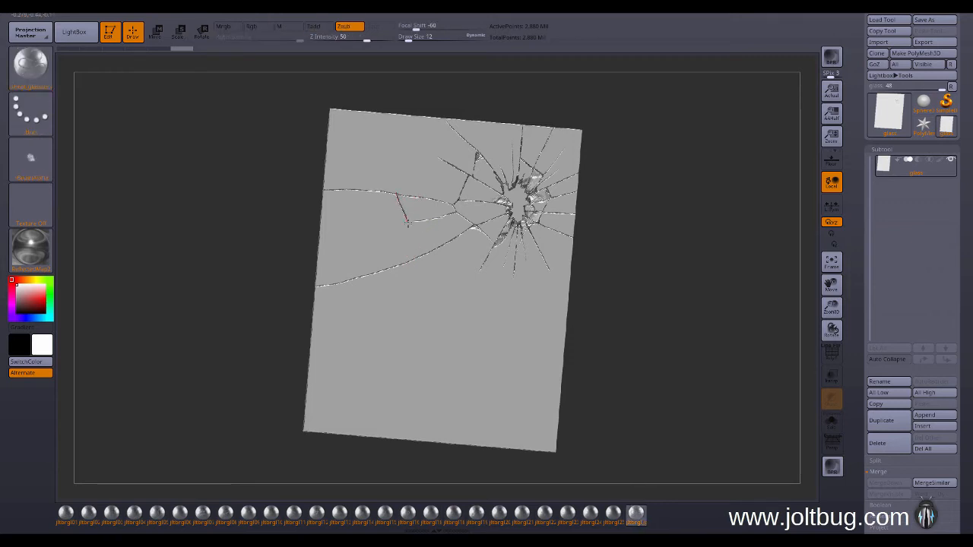
left_click_drag(399, 268, 399, 266)
key("ctrl+z")
left_click_drag(397, 194, 408, 219)
left_click_drag(439, 247, 437, 247)
Extend the two upper-left cracks to the panel's top edge and add a linking crack down to the long left-hand crack.
left_click_drag(410, 138, 354, 78)
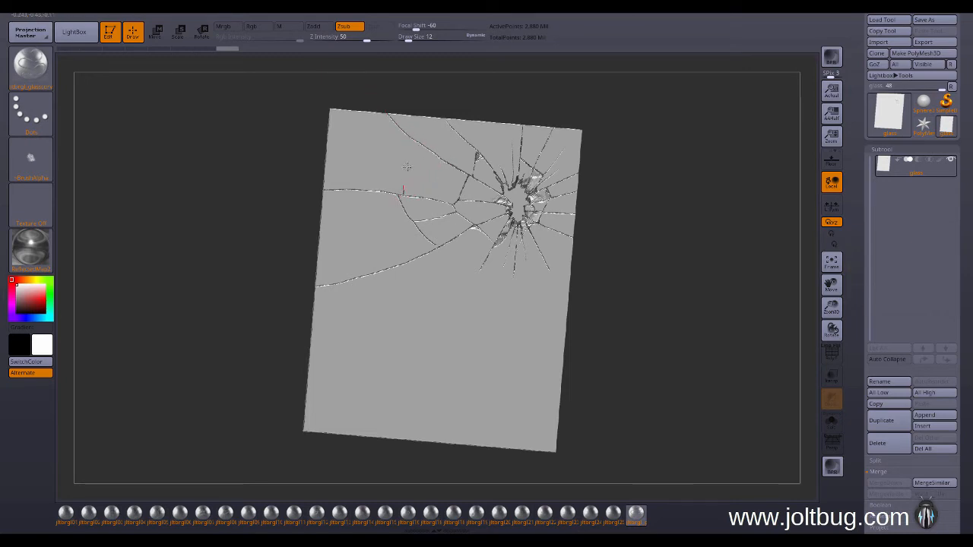
left_click(413, 141)
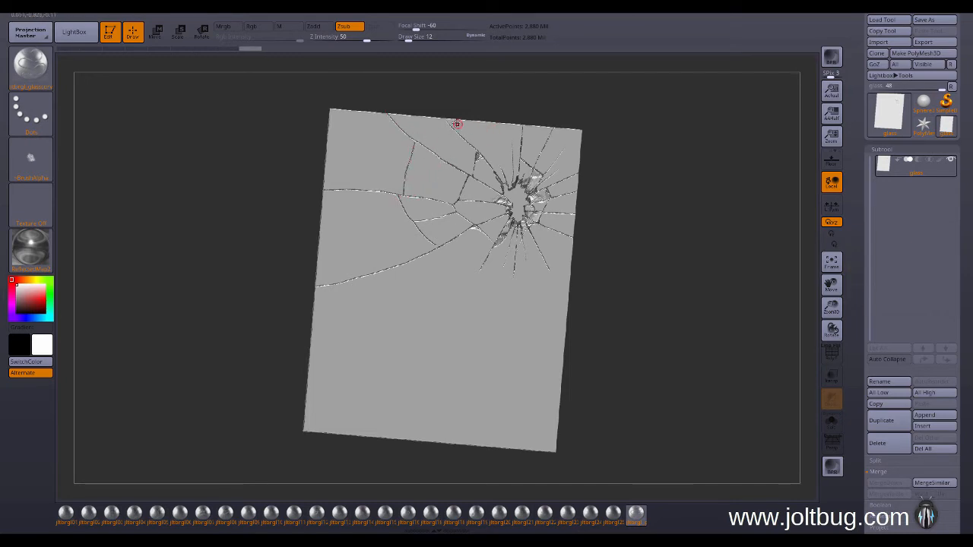
left_click(459, 135, "shift")
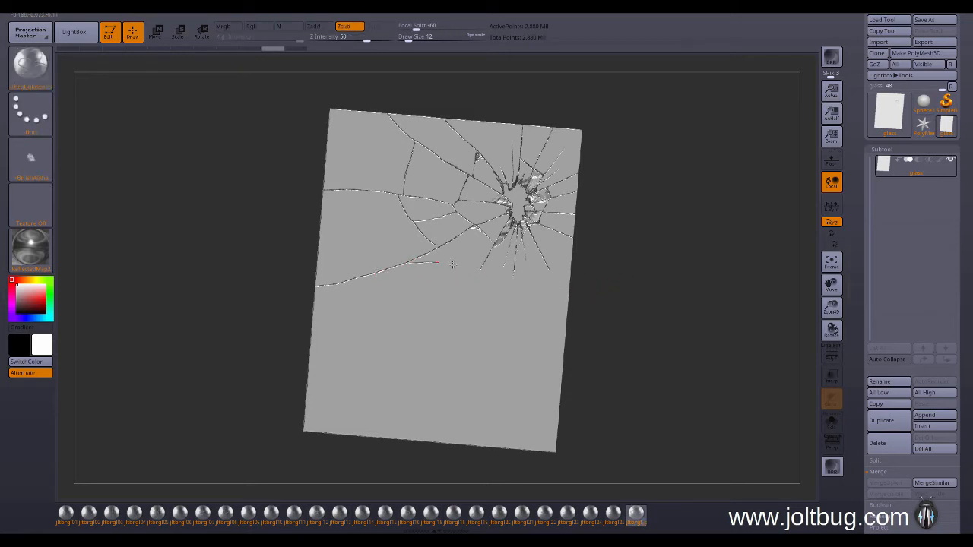
Try a crack running beneath the hole from the lower-left crack to the panel's right edge and undo it.
mouse_move(480, 268)
left_mouse_down()
mouse_move(586, 309)
mouse_move(624, 307)
mouse_move(621, 337)
mouse_move(623, 320)
left_mouse_up()
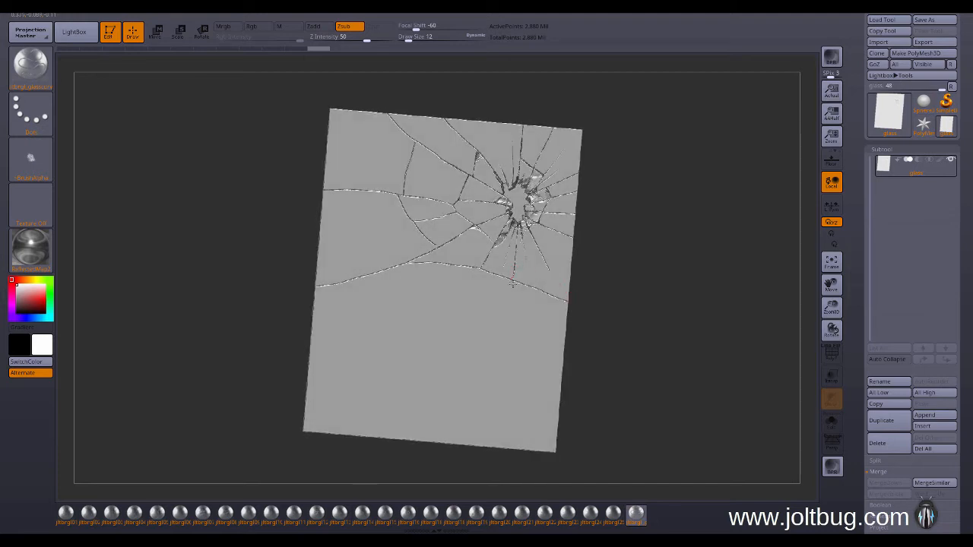
mouse_move(615, 304)
left_mouse_down()
mouse_move(633, 332)
mouse_move(631, 305)
left_mouse_up()
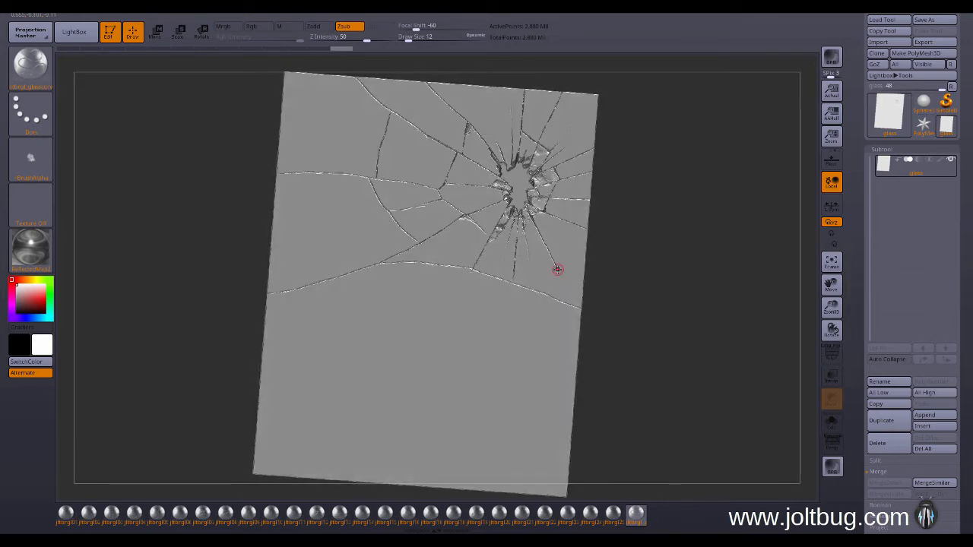
key("ctrl")
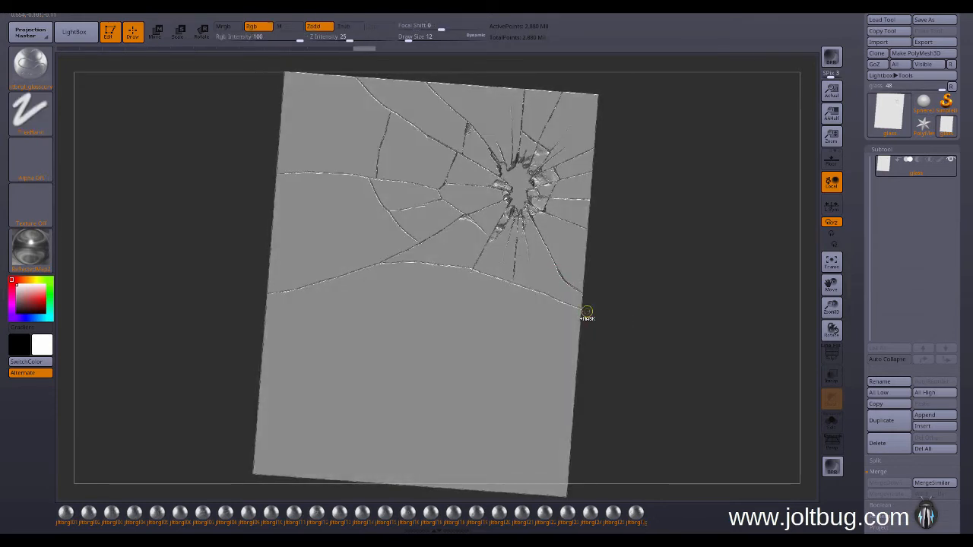
key("ctrl+z")
key("ctrl+z")
key("ctrl+z")
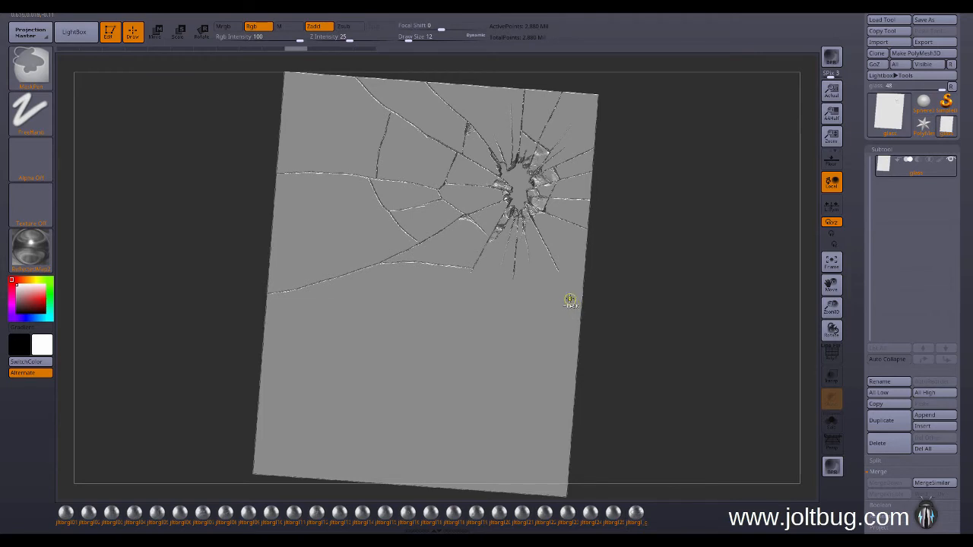
key("ctrl+shift+z")
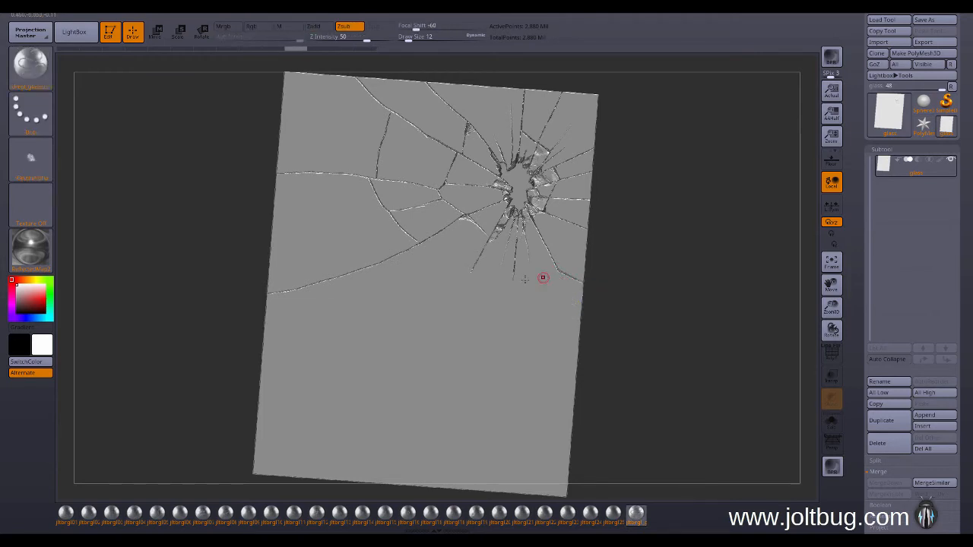
Draw a long crack from the hole's lower crack to the panel's left edge and link it to the lower-right cracks.
left_click_drag(333, 324, 259, 379)
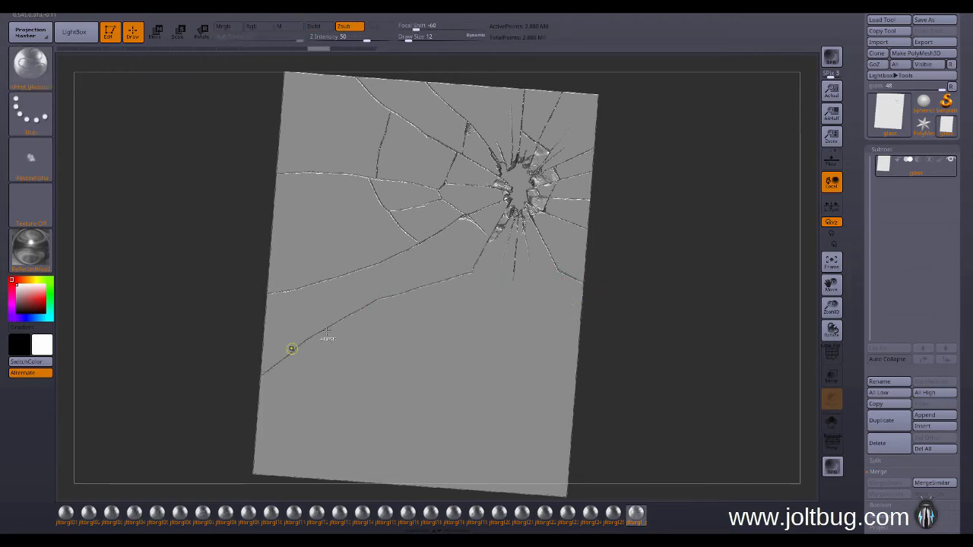
key("ctrl+z")
mouse_move(472, 268)
left_mouse_down()
mouse_move(433, 314)
mouse_move(246, 414)
left_mouse_up()
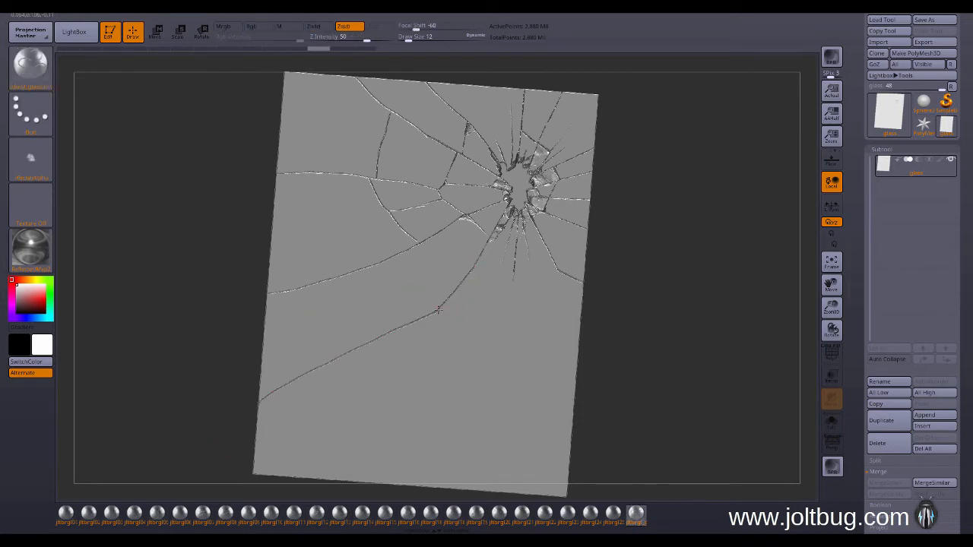
left_click_drag(559, 272, 507, 291)
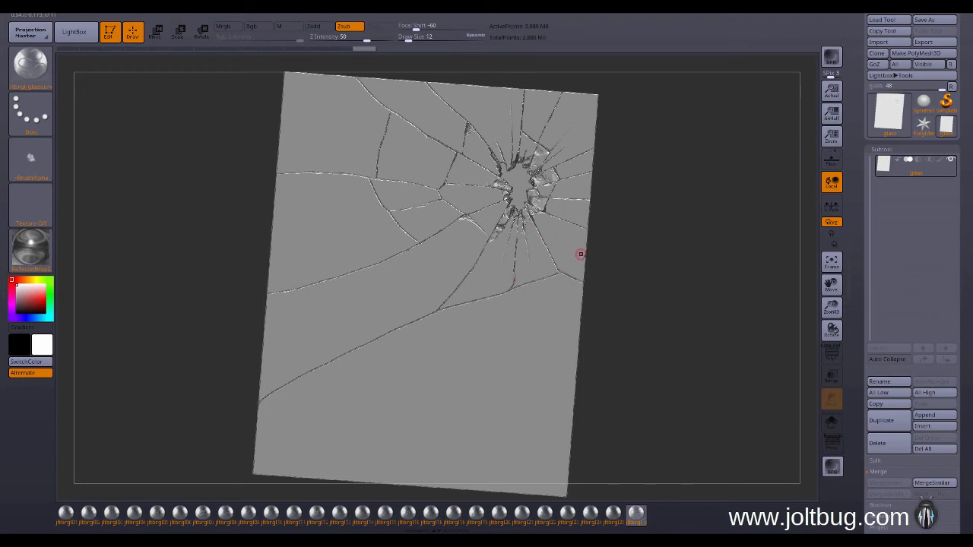
mouse_move(635, 267)
left_mouse_down()
mouse_move(647, 287)
mouse_move(558, 275)
left_mouse_up()
key("ctrl+z")
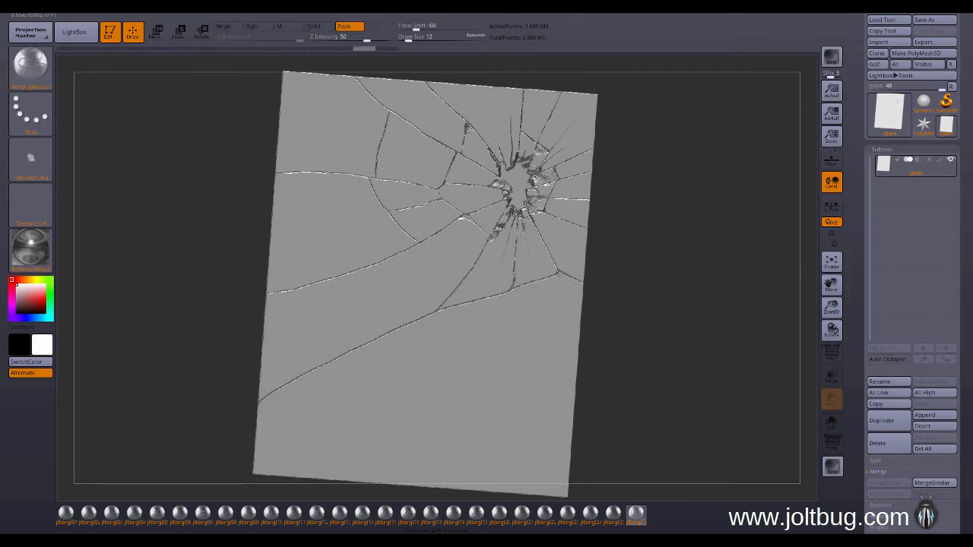
mouse_move(636, 254)
left_mouse_down()
mouse_move(647, 258)
mouse_move(643, 282)
left_mouse_up()
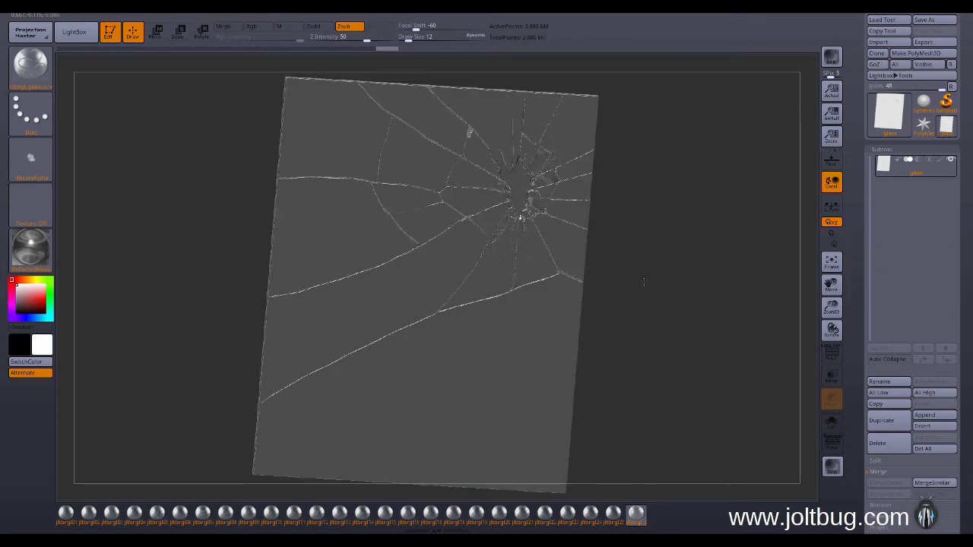
mouse_move(601, 393)
left_mouse_down()
mouse_move(647, 345)
mouse_move(553, 345)
left_mouse_up()
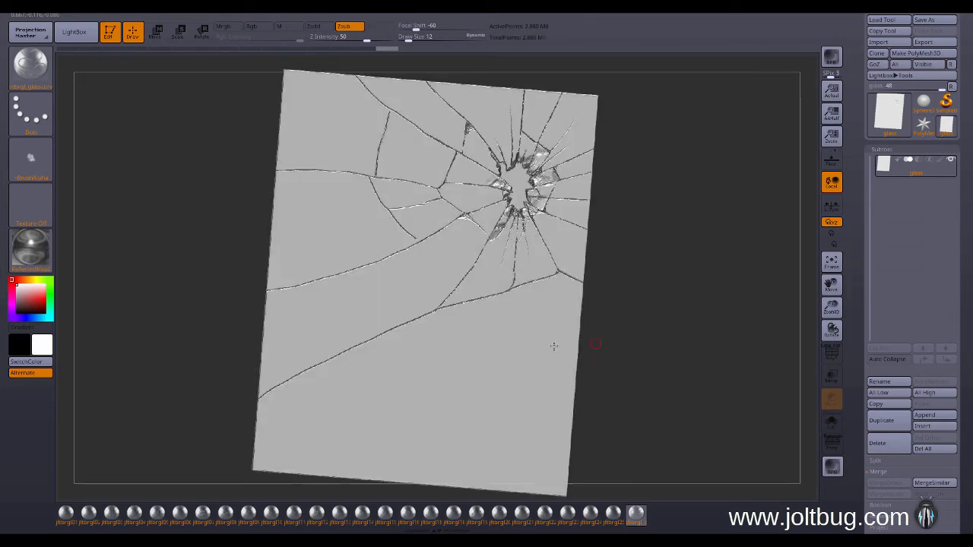
Move the glass panel sideways so its thickness is centred on the transform gizmo at the world origin.
mouse_move(640, 337)
left_mouse_down()
mouse_move(674, 343)
mouse_move(649, 332)
mouse_move(638, 342)
mouse_move(677, 357)
mouse_move(648, 344)
left_mouse_up()
left_click_drag(655, 227, 654, 228)
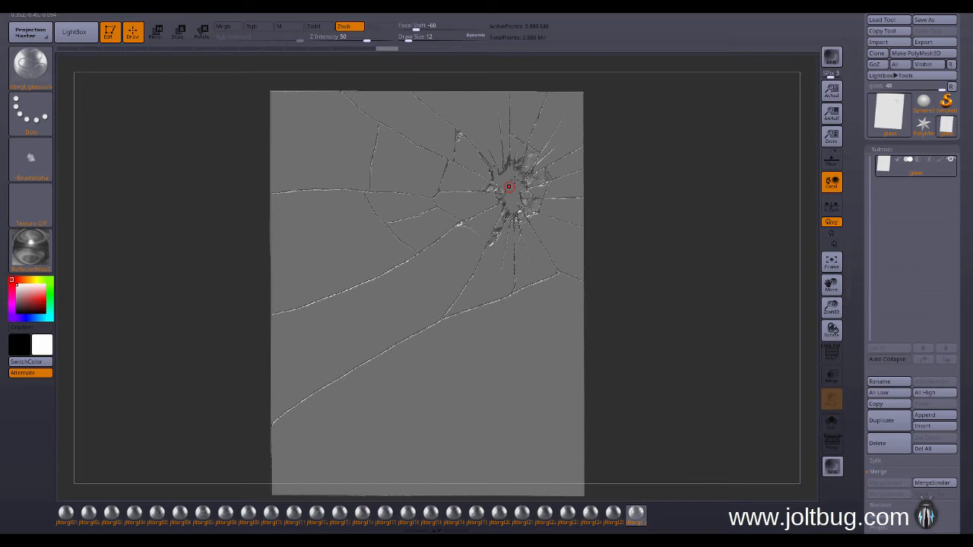
left_click_drag(623, 220, 577, 243)
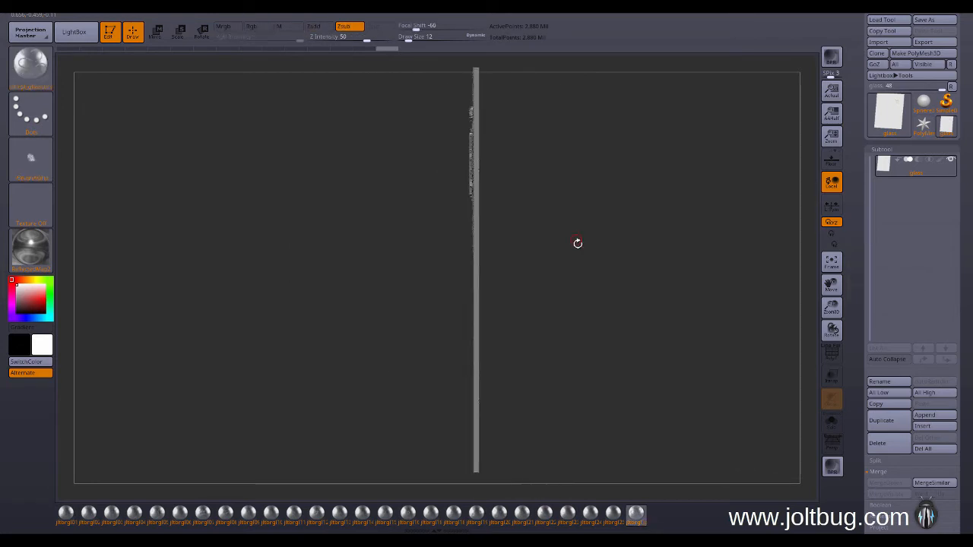
key("w")
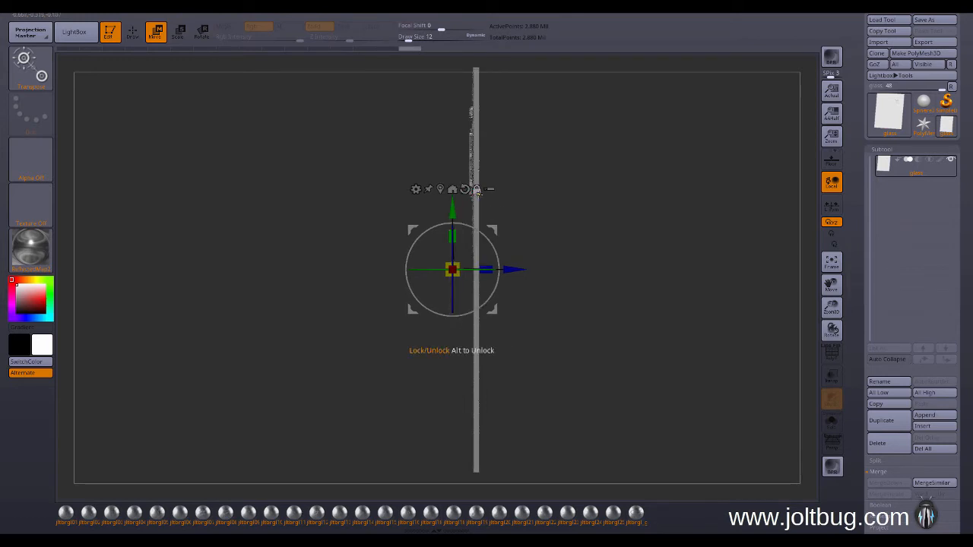
left_click(475, 189)
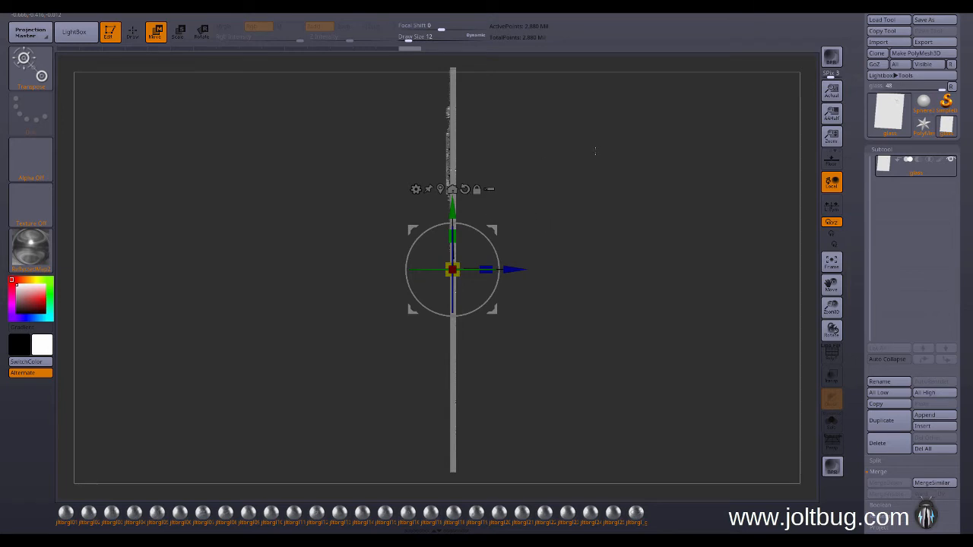
Rebuild the centred glass panel's mesh with DynaMesh and return to drawing mode.
left_click_drag(658, 233, 693, 288)
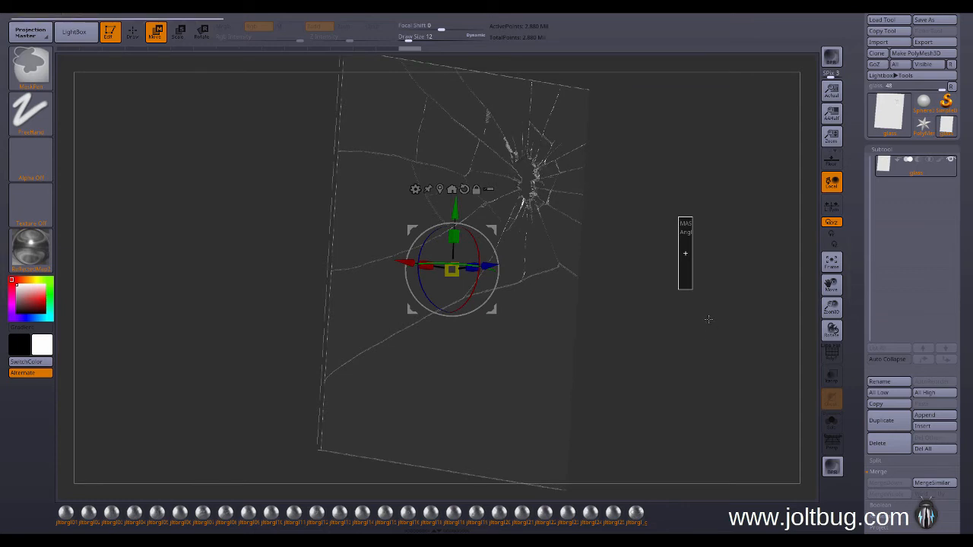
left_click_drag(685, 253, 633, 219, "ctrl")
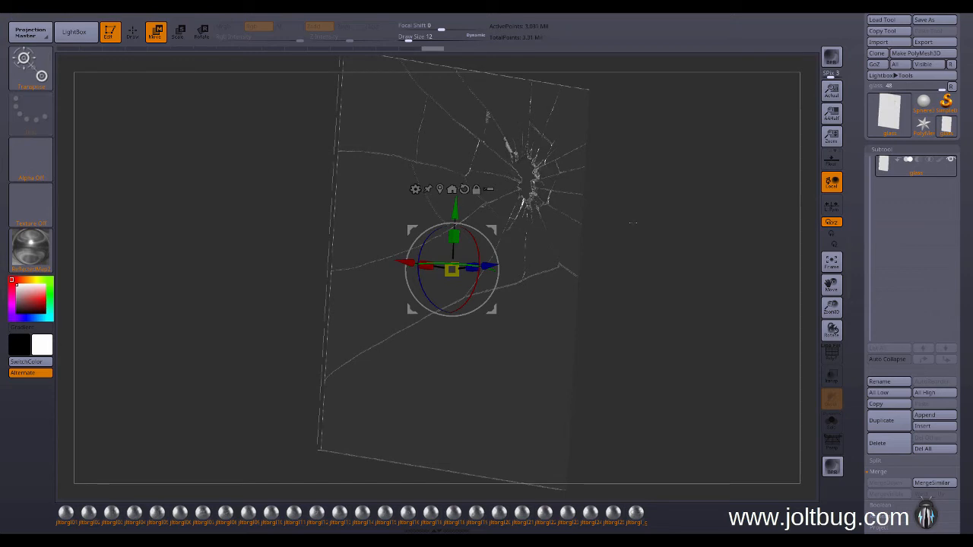
left_click_drag(652, 256, 660, 275)
key("q")
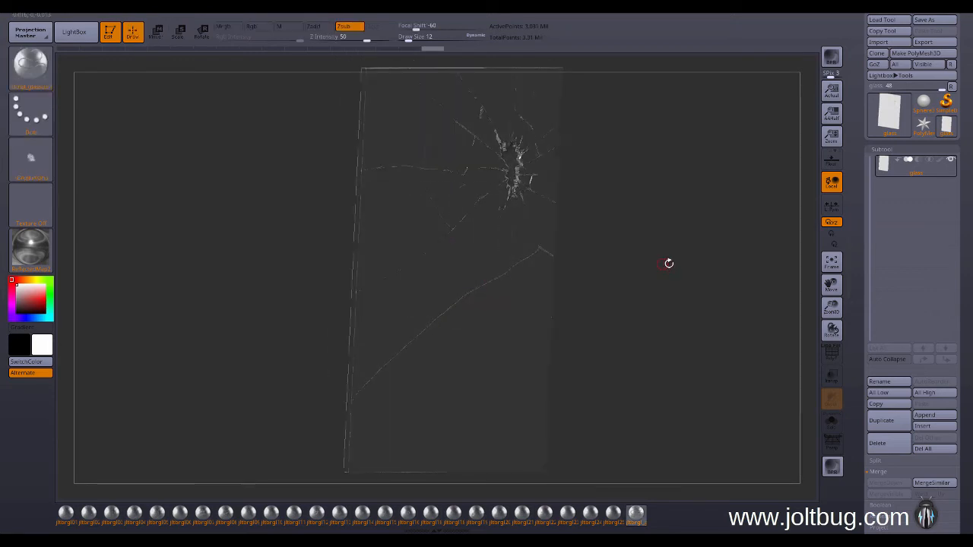
Use Delete By Symmetry to remove one half of the panel's thickness.
left_click_drag(649, 232, 816, 182)
left_click(891, 147)
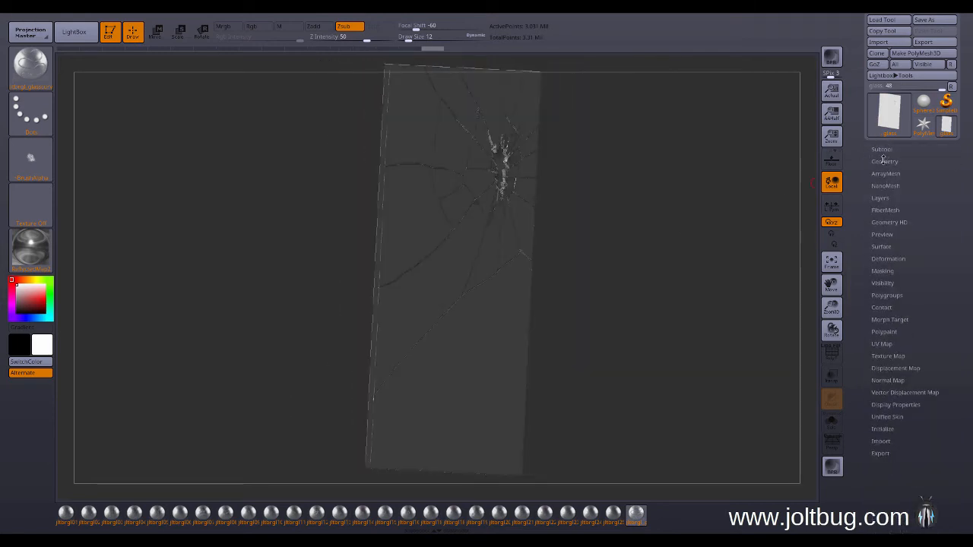
left_click(884, 162)
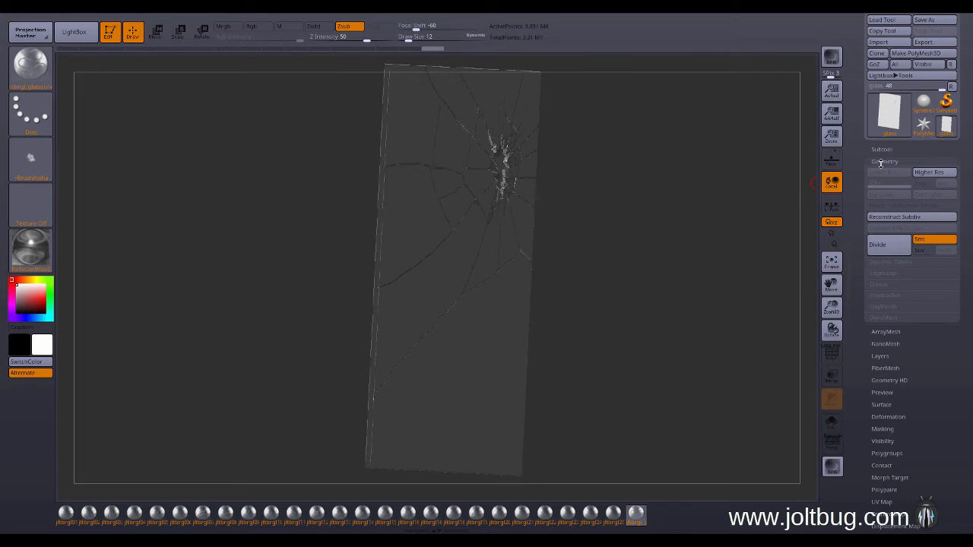
left_click_drag(860, 421, 860, 296)
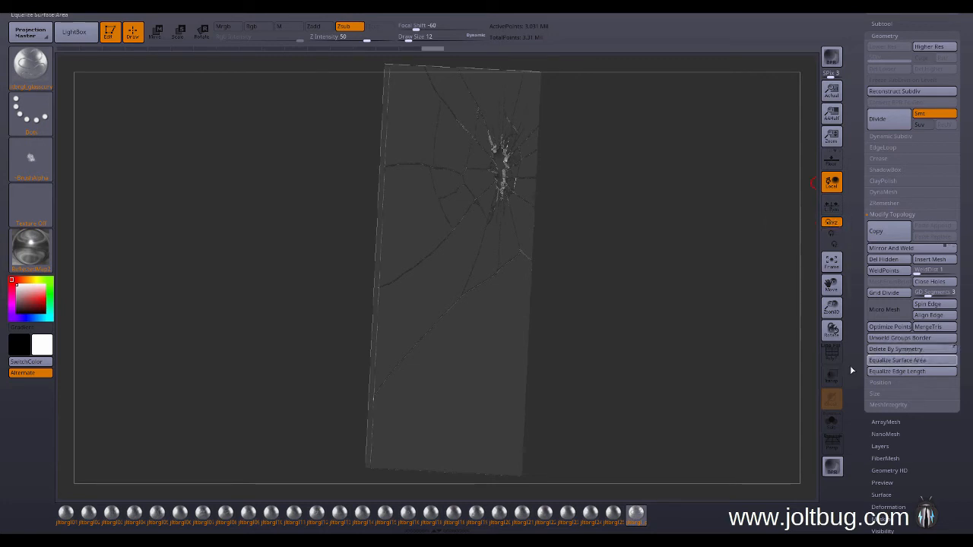
left_click_drag(597, 347, 693, 352)
key("w")
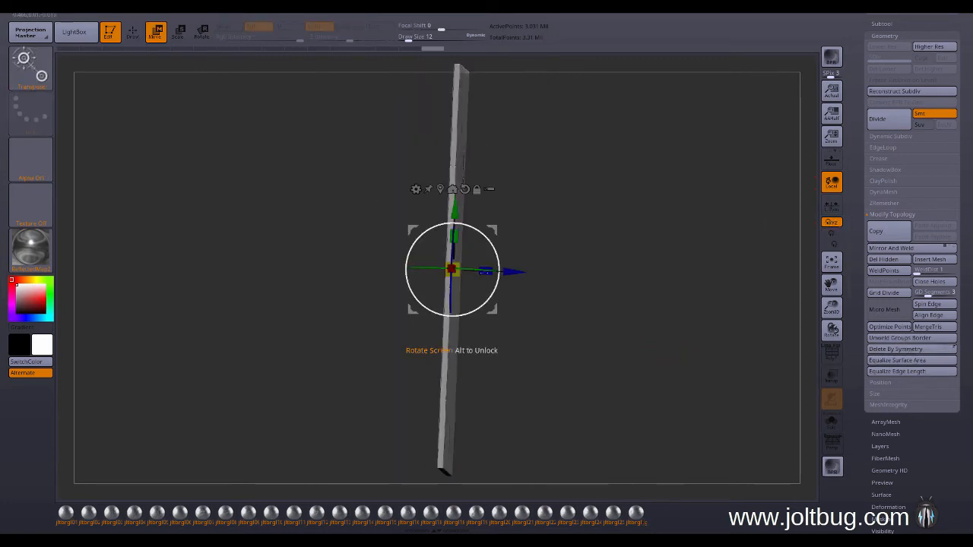
mouse_move(584, 301)
left_mouse_down()
mouse_move(575, 300)
mouse_move(593, 299)
left_mouse_up()
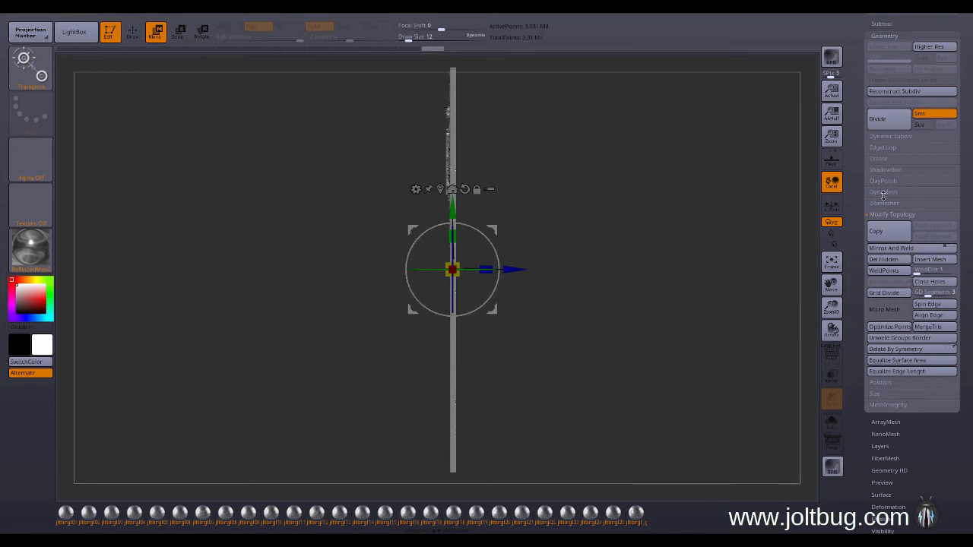
left_click(886, 350)
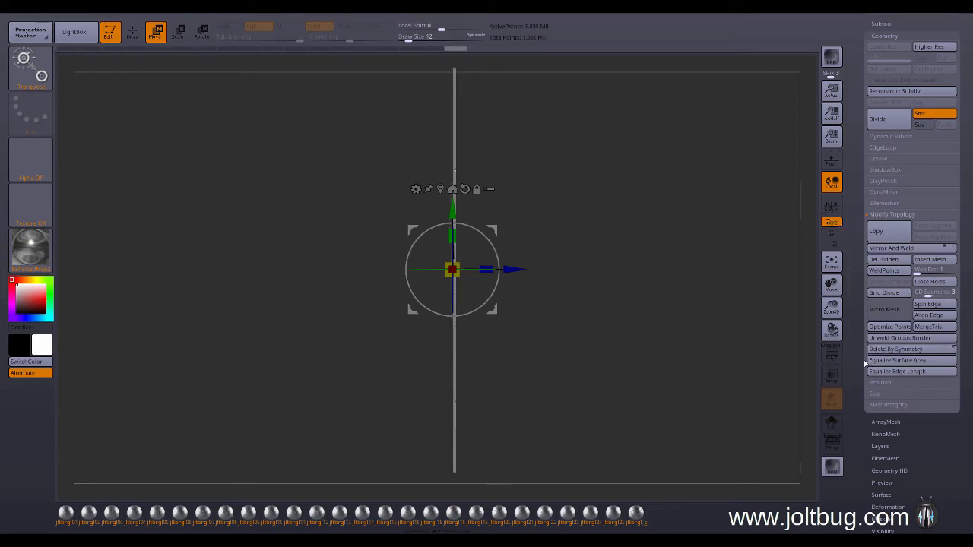
Mirror and weld the remaining half across the panel's thickness to put the cracks on both faces.
left_click_drag(732, 350, 710, 344)
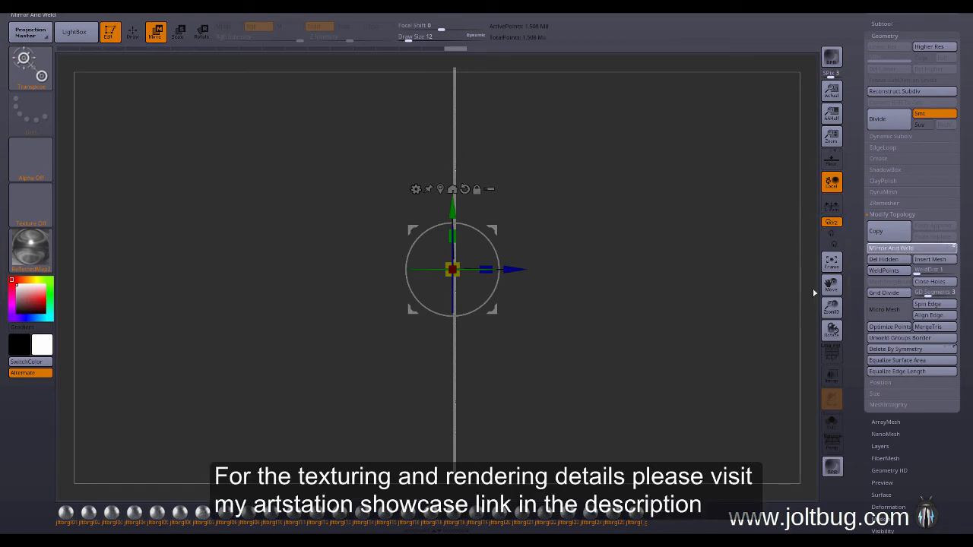
mouse_move(696, 316)
left_mouse_down()
mouse_move(776, 303)
mouse_move(643, 300)
mouse_move(656, 299)
left_mouse_up()
key("q")
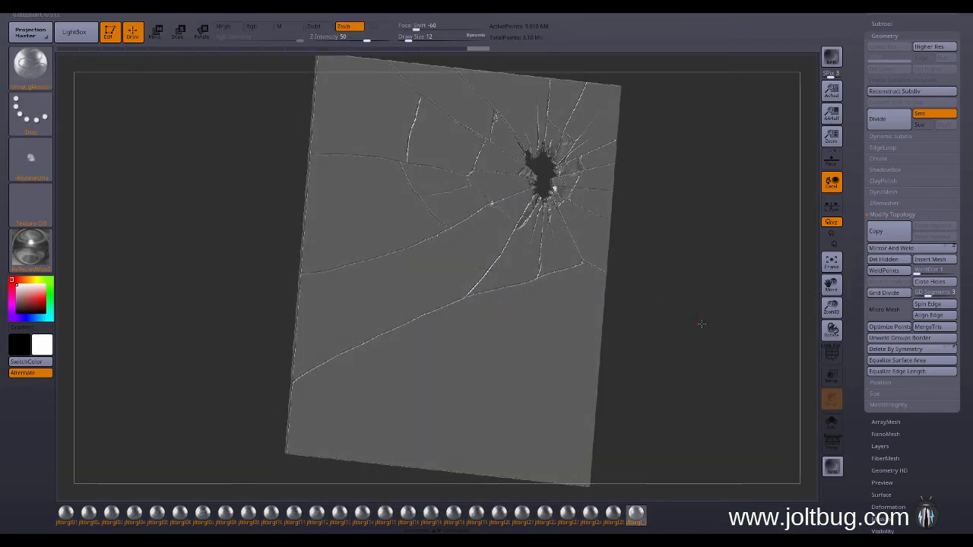
Rebuild the mirrored glass panel's mesh with DynaMesh.
mouse_move(702, 324)
left_mouse_down()
mouse_move(686, 305)
mouse_move(699, 322)
mouse_move(698, 312)
left_mouse_up()
left_click_drag(698, 268, 725, 356, "ctrl")
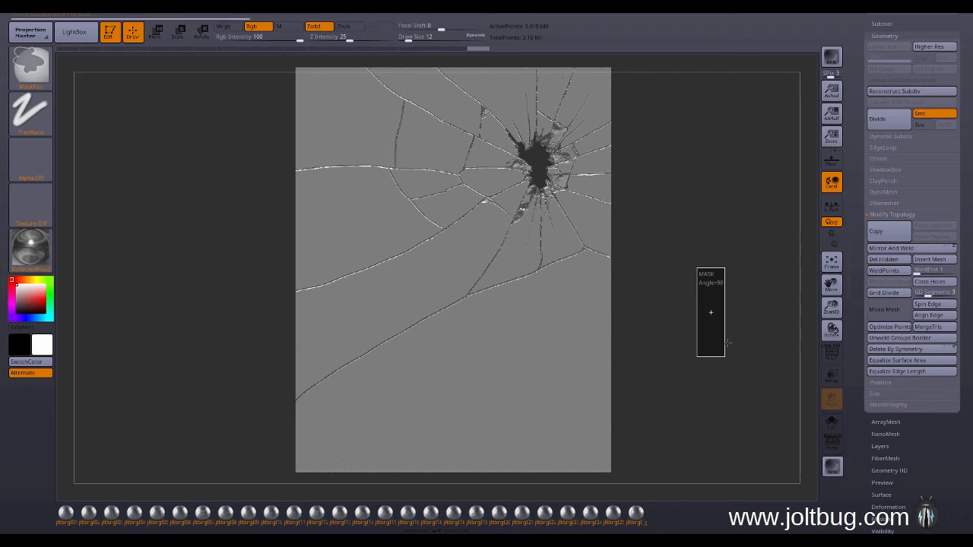
left_click_drag(726, 357, 728, 351, "ctrl")
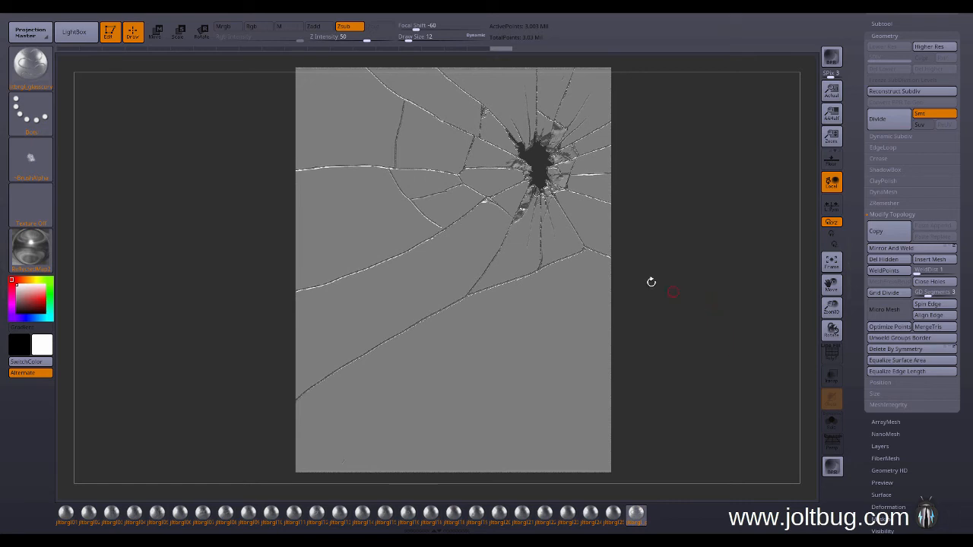
Touch up the short middle crack to the left of the hole with a brush stroke along it.
left_click_drag(674, 252, 668, 240)
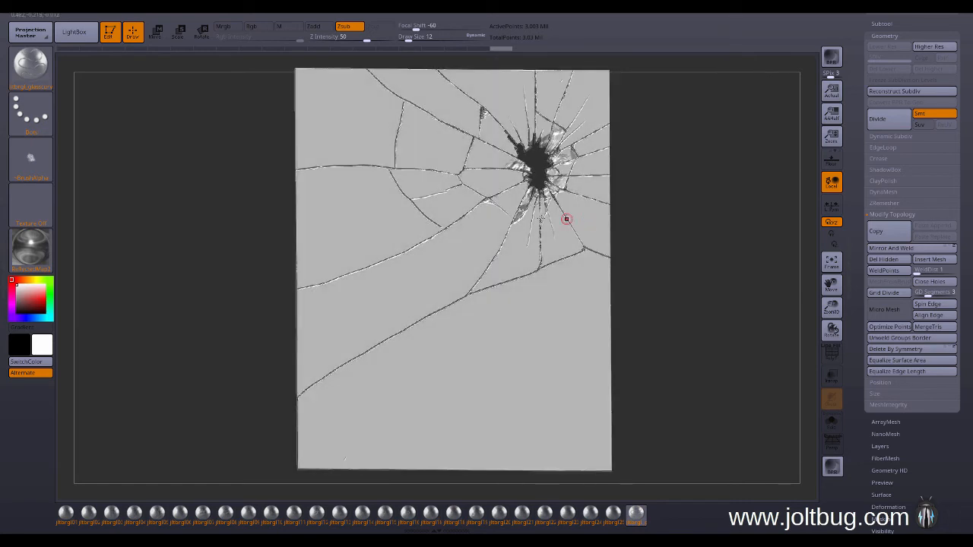
left_click_drag(643, 186, 645, 194)
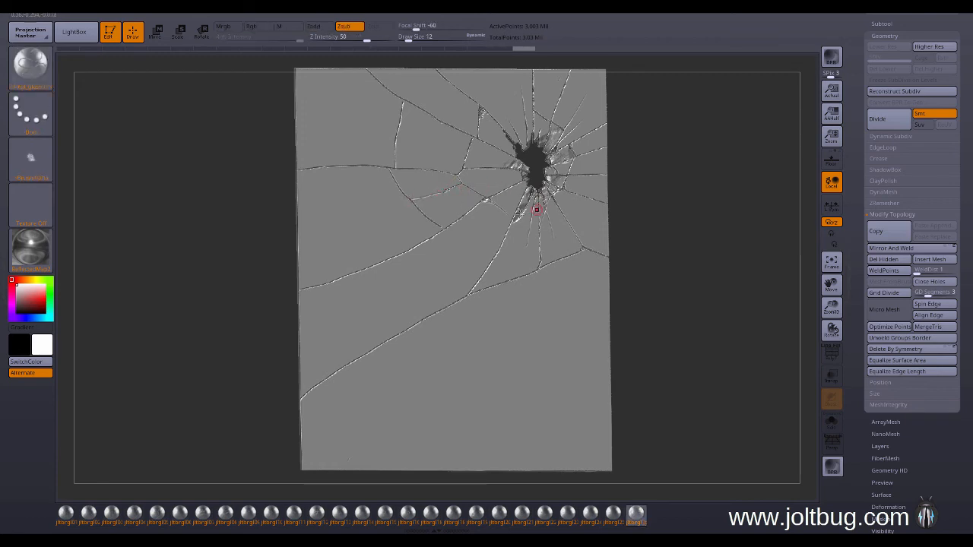
left_click_drag(435, 195, 447, 190)
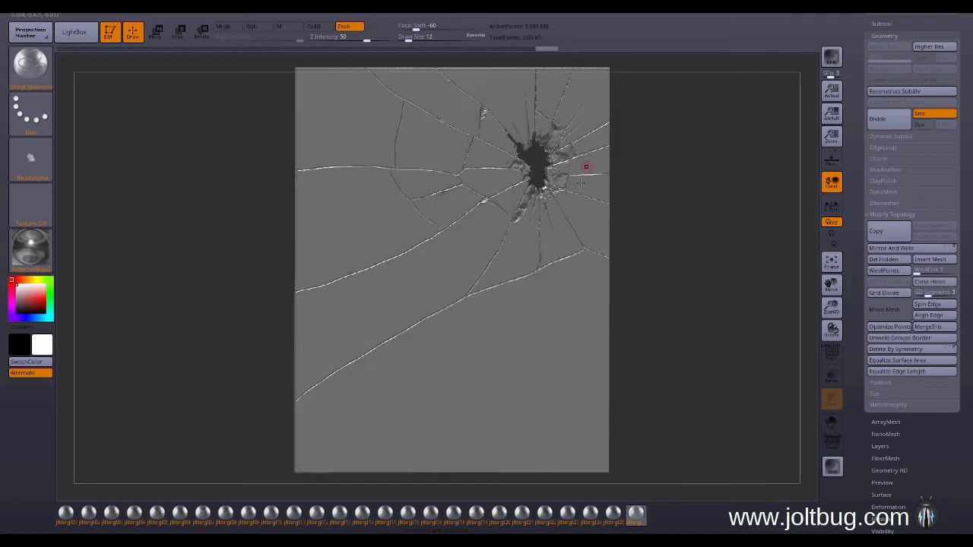
left_click_drag(681, 291, 652, 249)
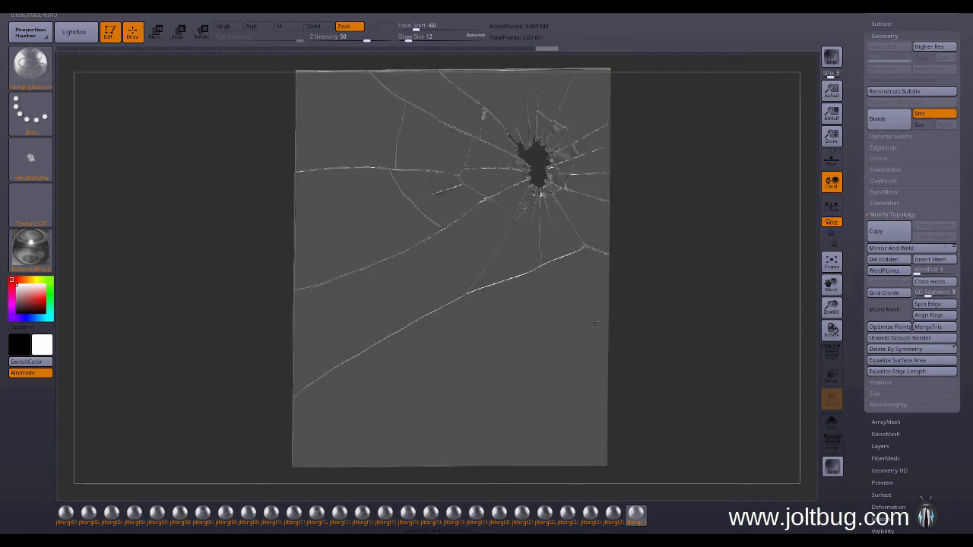
Apply the ReflectedMap material to the glass panel and examine its cracks from several angles.
left_click(31, 247)
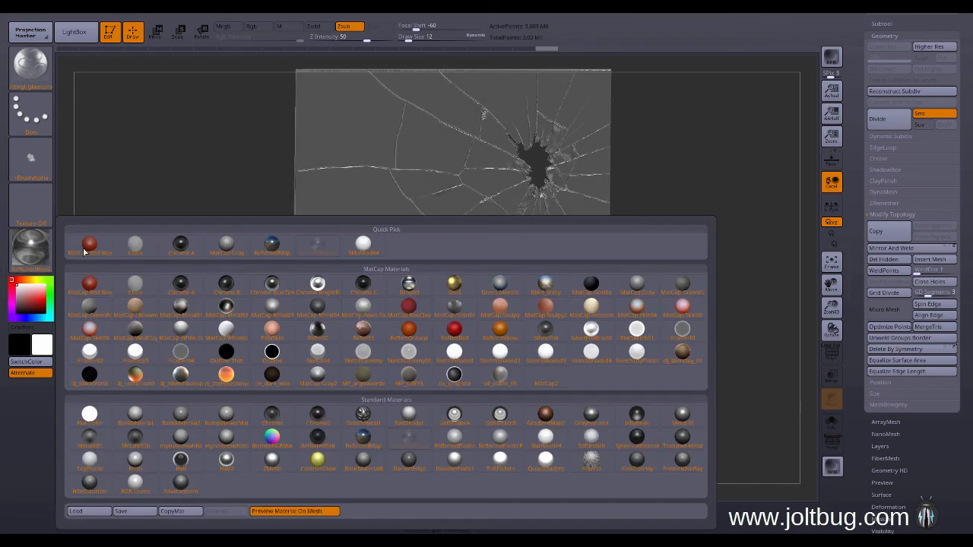
left_click(362, 439)
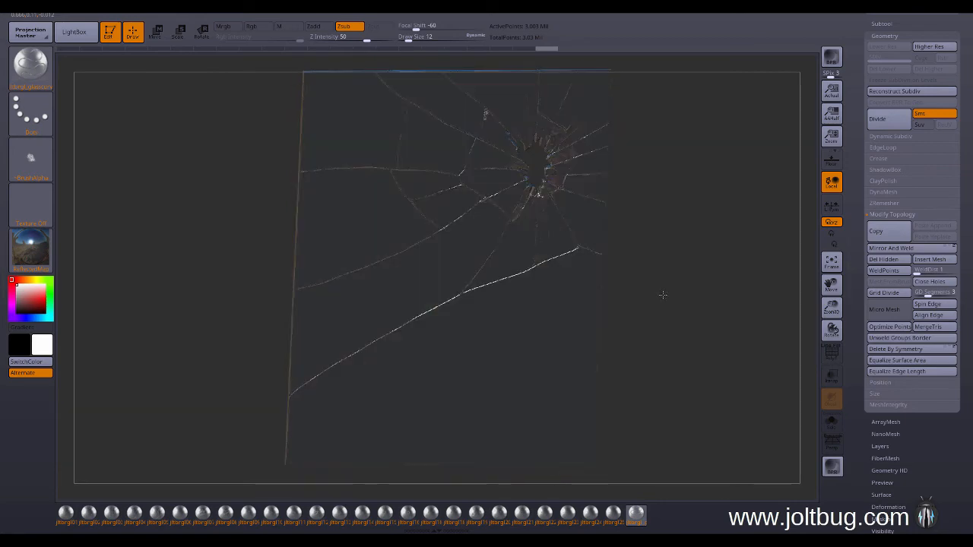
mouse_move(662, 295)
left_mouse_down()
mouse_move(637, 272)
mouse_move(651, 269)
mouse_move(577, 304)
mouse_move(532, 297)
left_mouse_up()
mouse_move(631, 304)
left_mouse_down()
mouse_move(649, 291)
mouse_move(630, 312)
mouse_move(634, 278)
mouse_move(639, 289)
left_mouse_up()
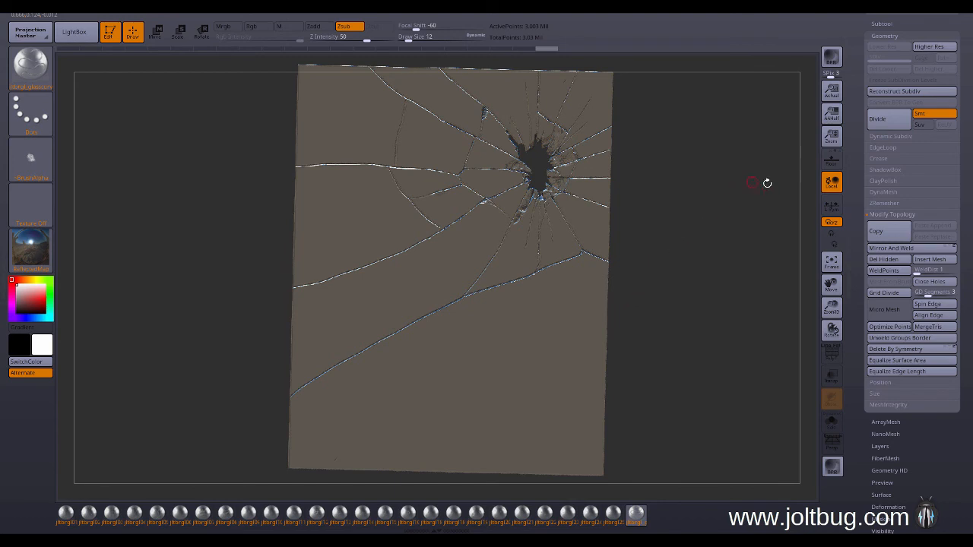
scroll(863, 144, "up", 3)
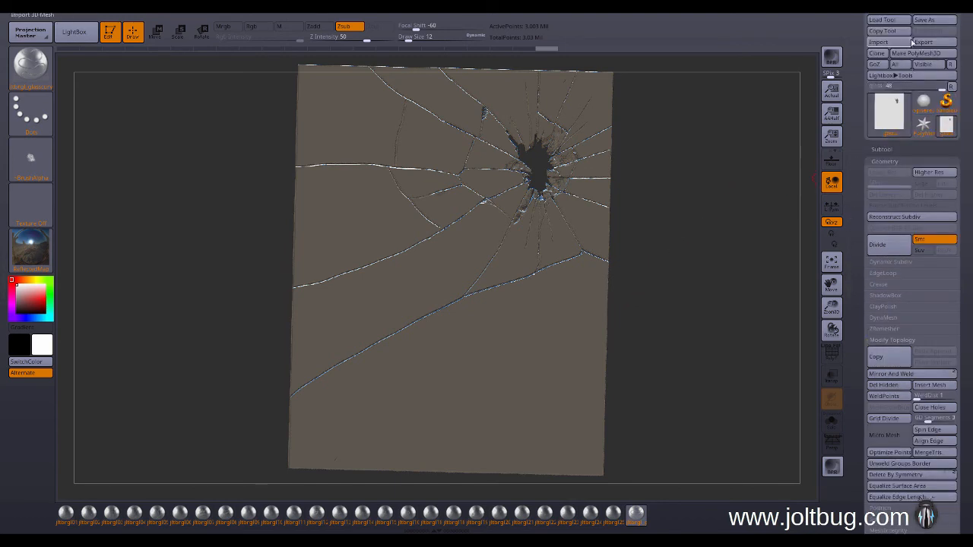